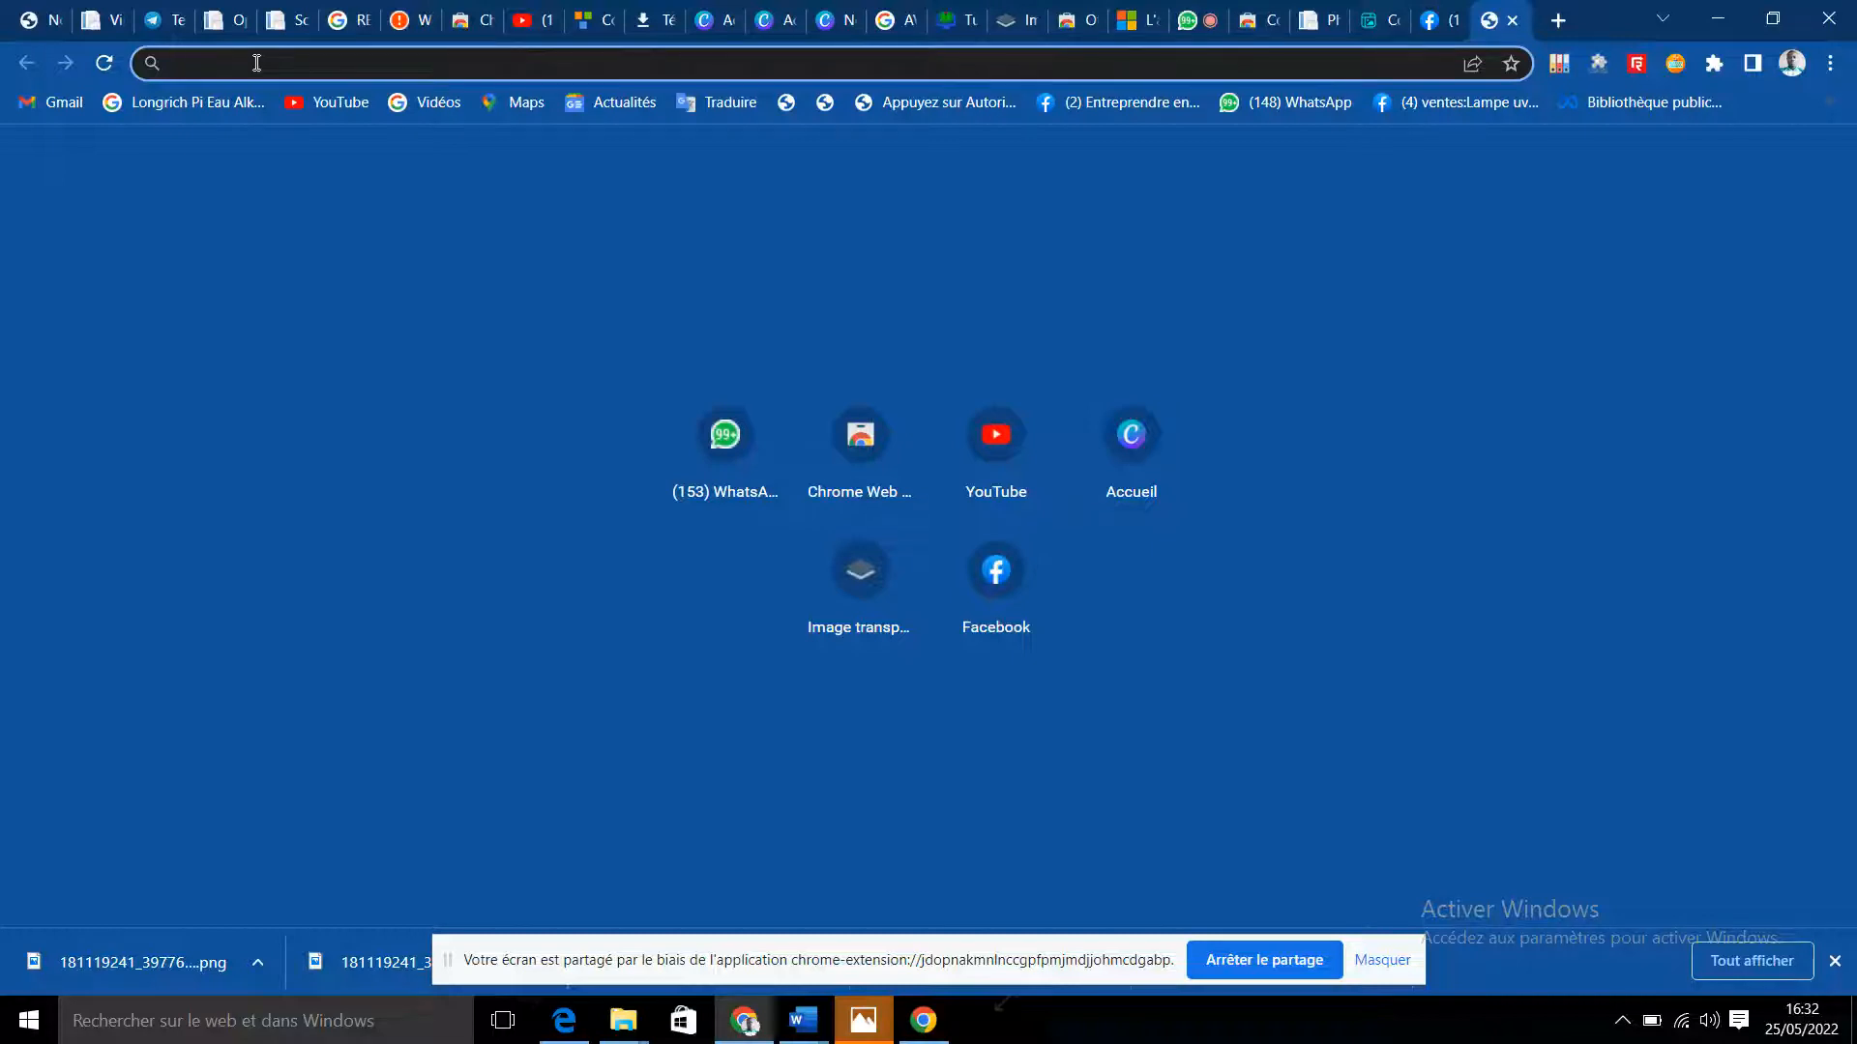
- Open the remove.bg website in the new browser tab
{"action": "type", "text": "R"}
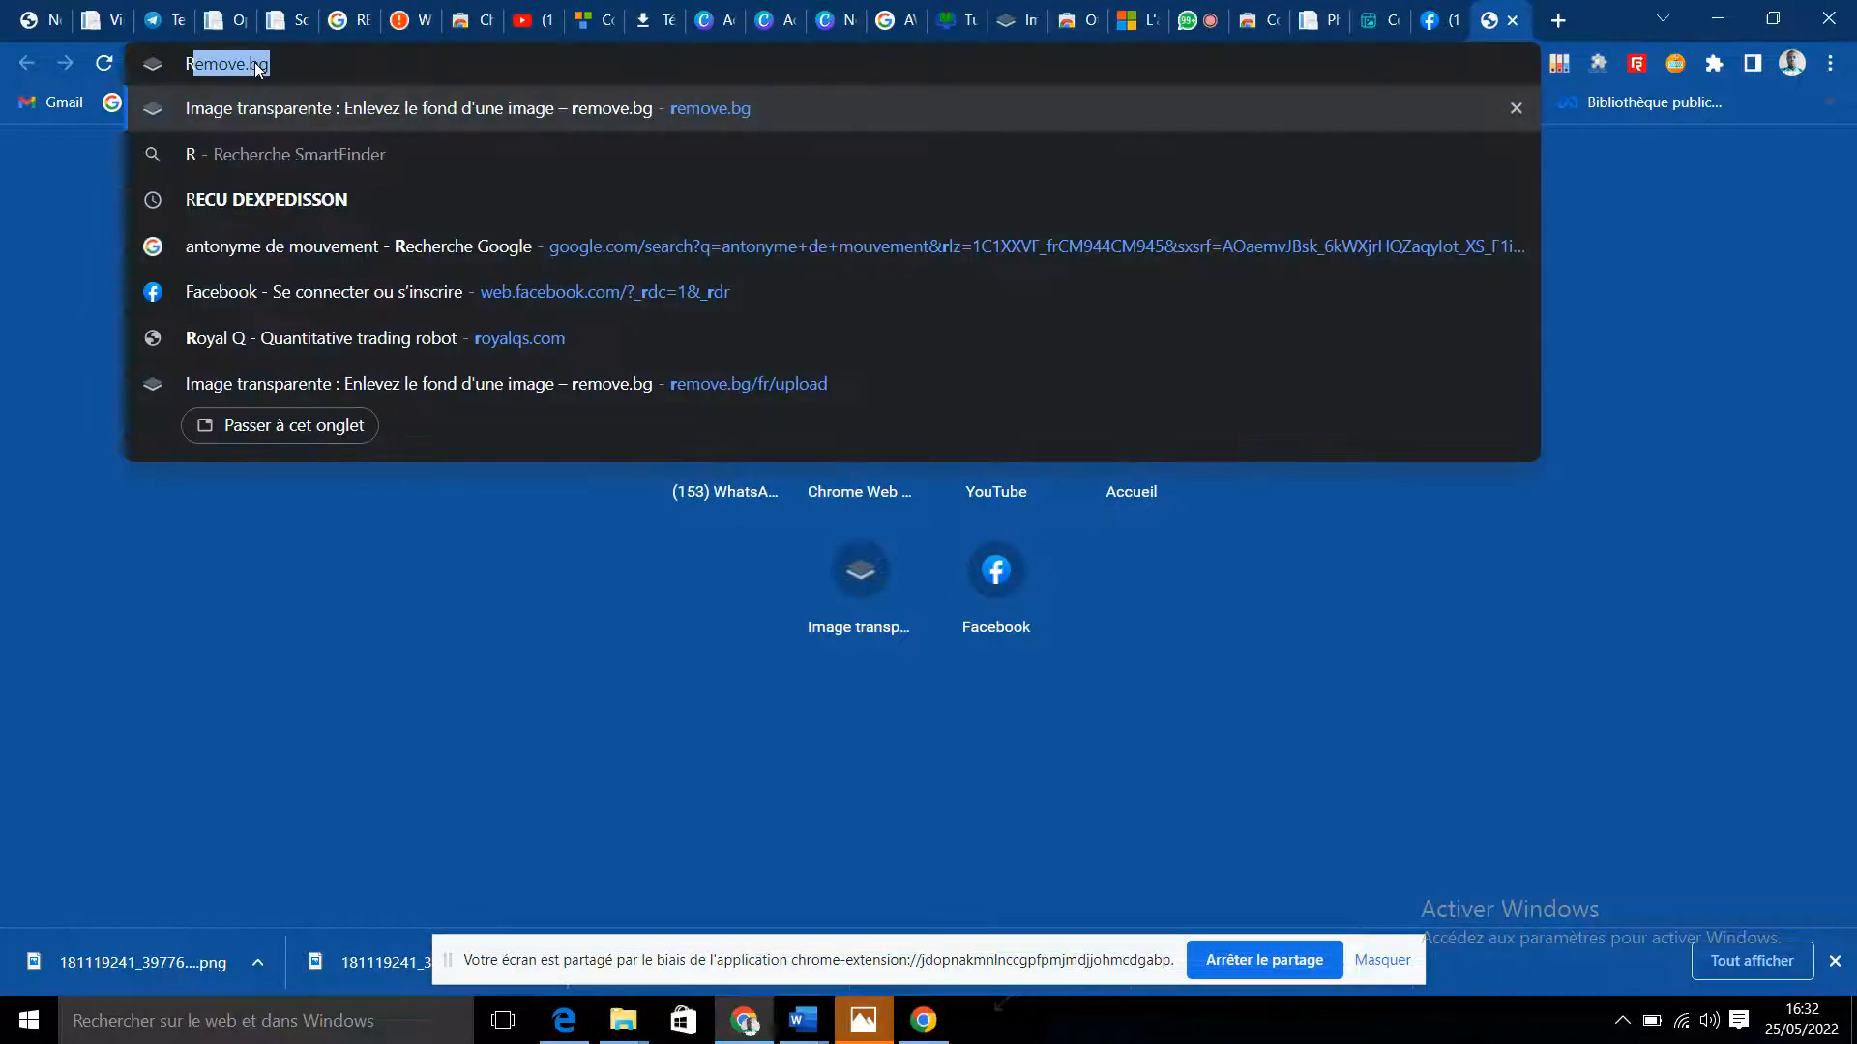
{"action": "left_click", "coordinate": [312, 63]}
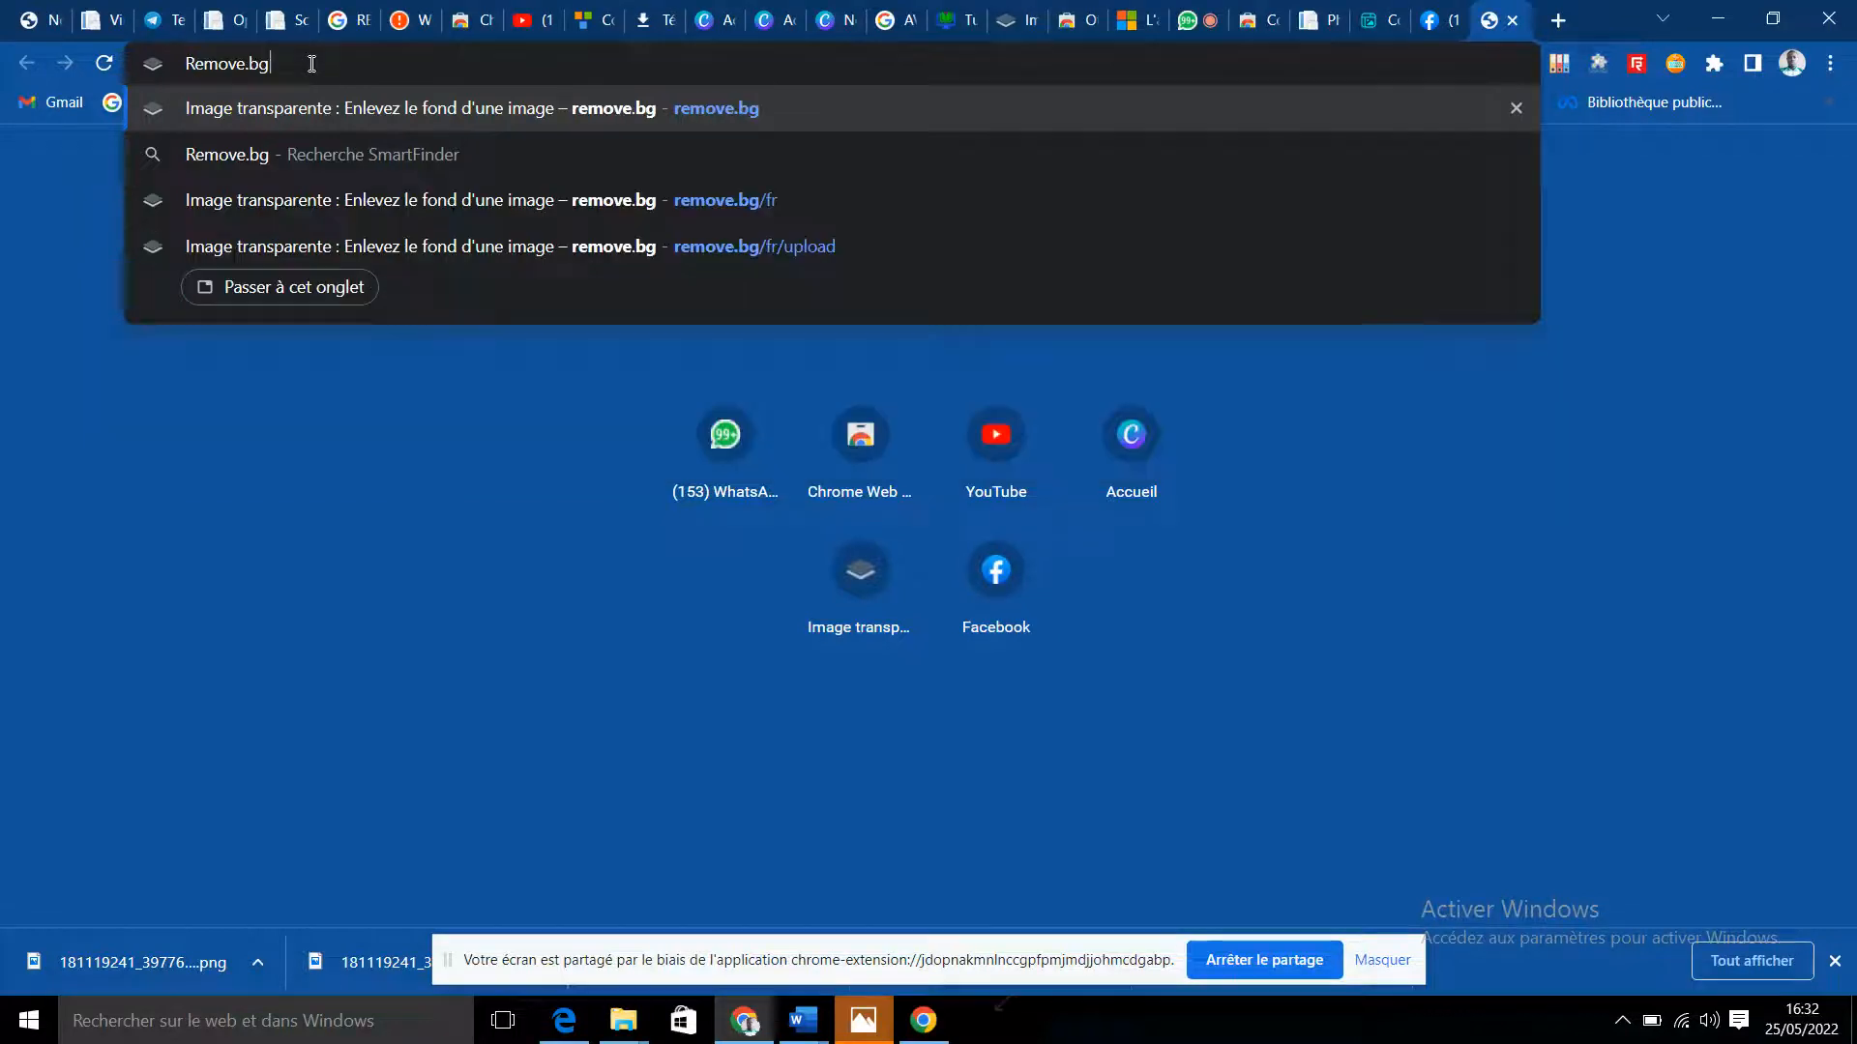
{"action": "key", "text": "Return"}
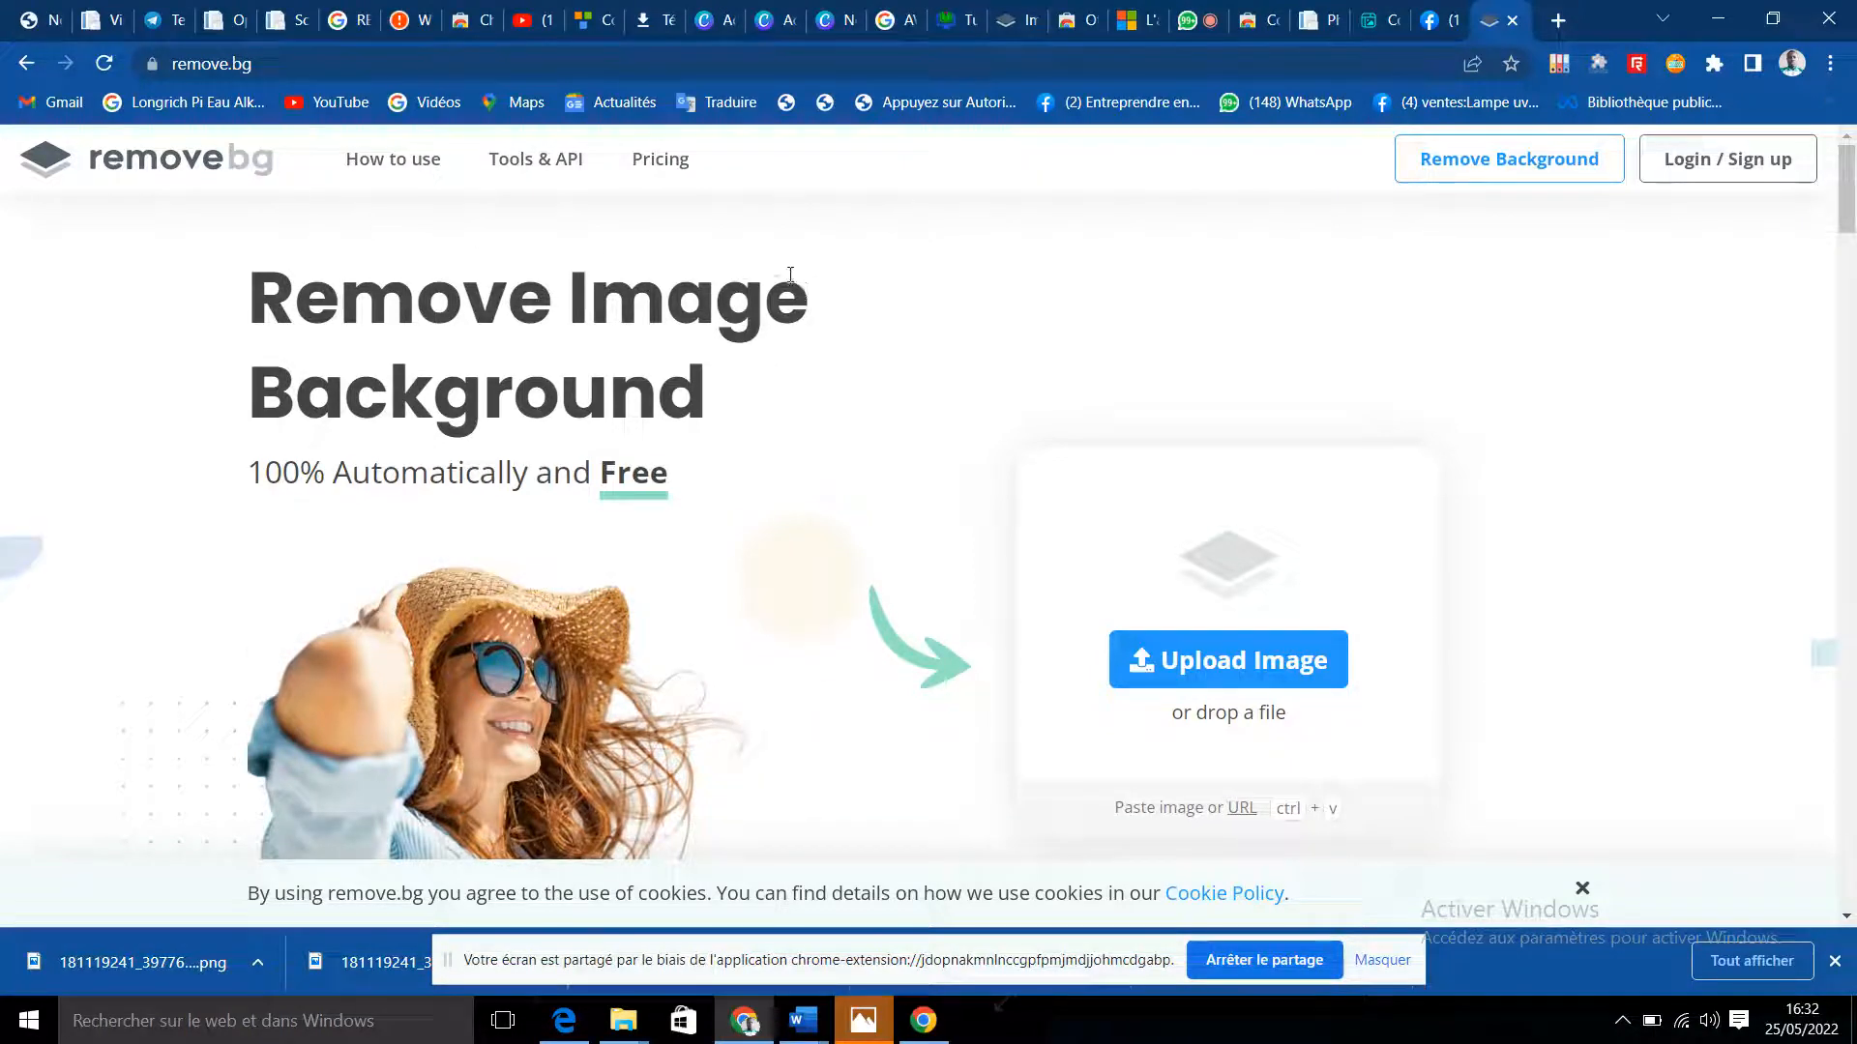
- Upload the original portrait photo with the dark background from the Téléchargements folder for background removal
{"action": "left_click", "coordinate": [1207, 667]}
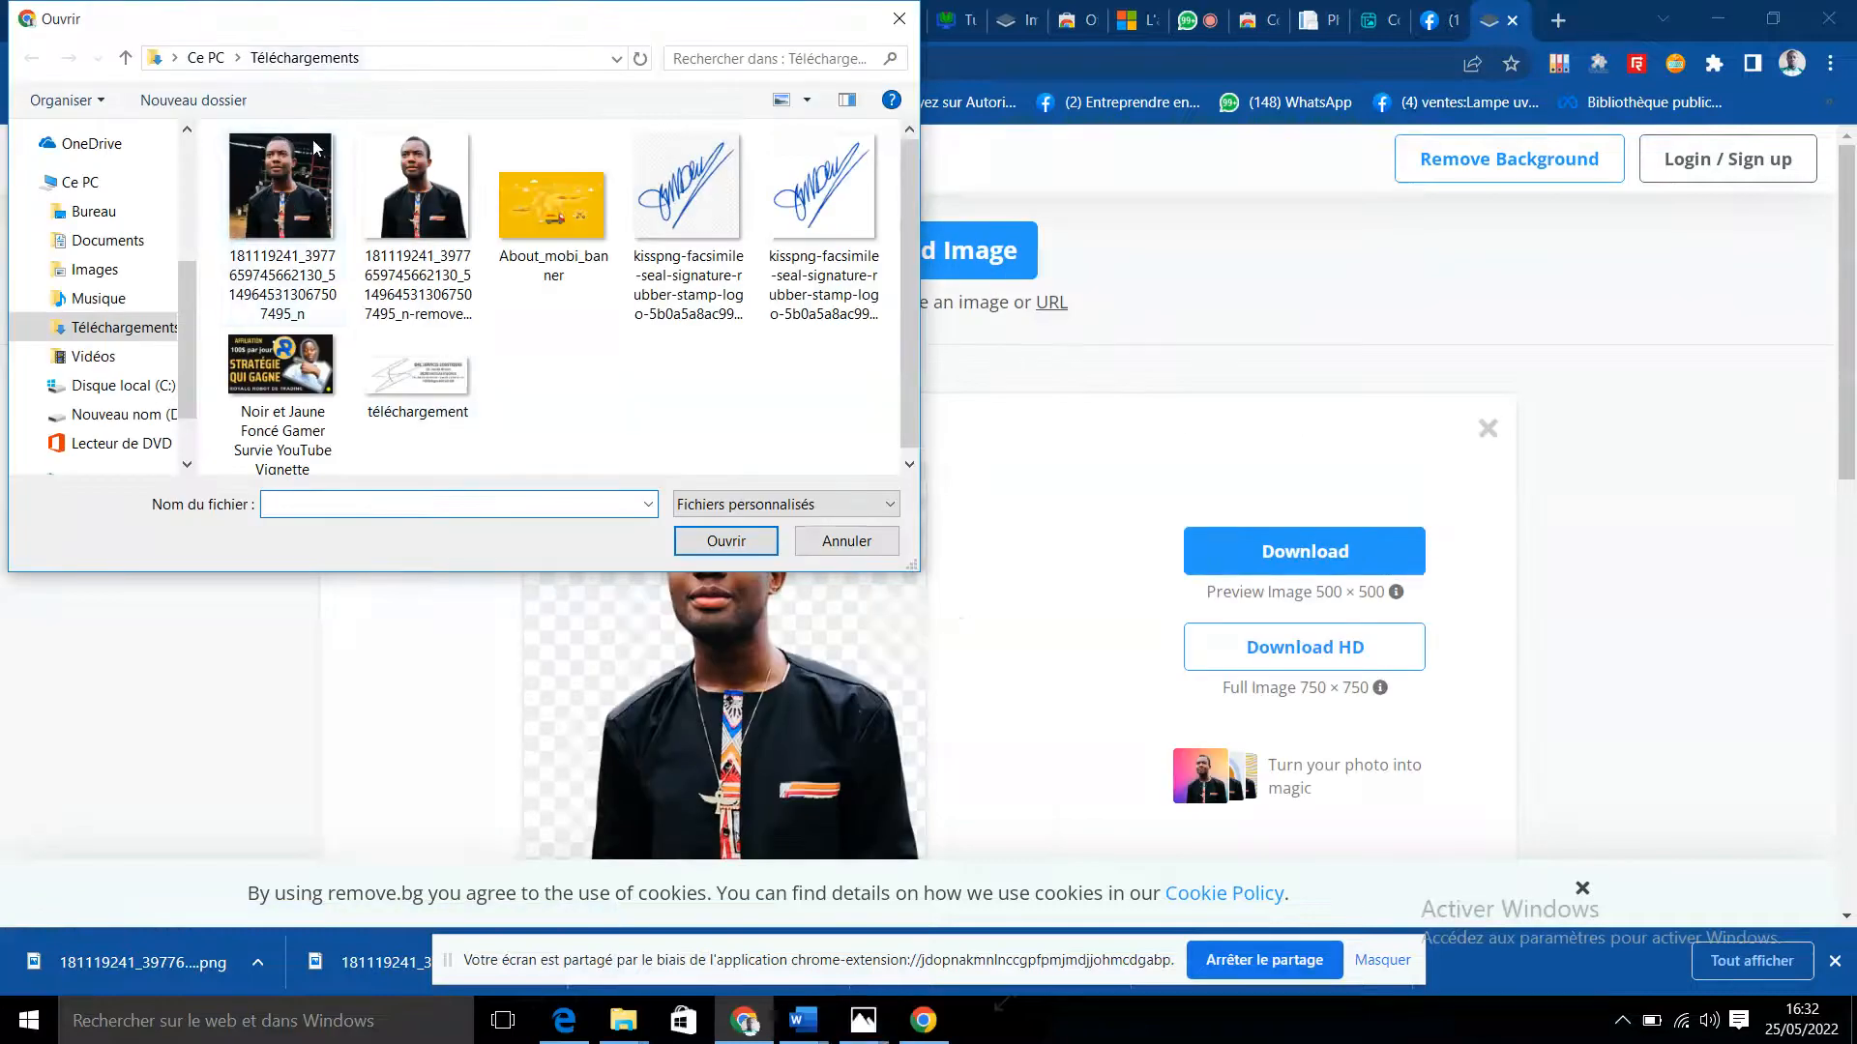
{"action": "left_click", "coordinate": [269, 203]}
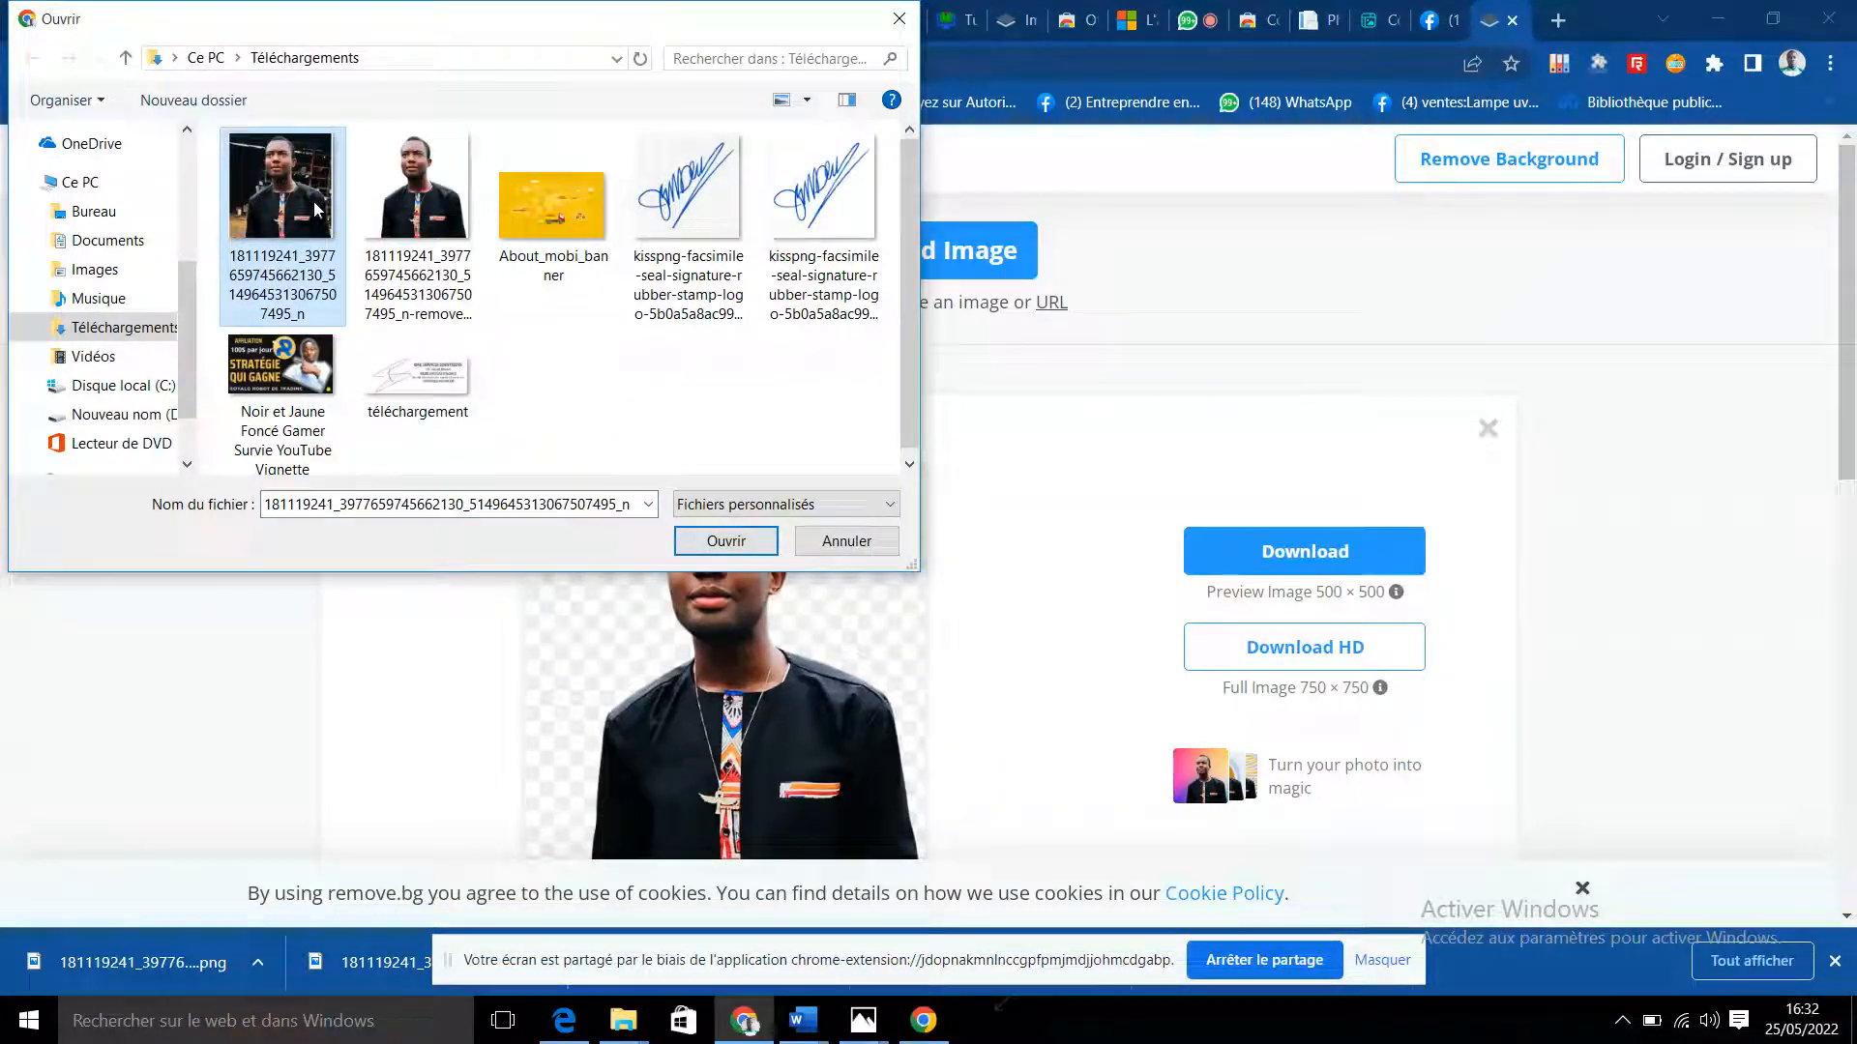
{"action": "left_click", "coordinate": [729, 532]}
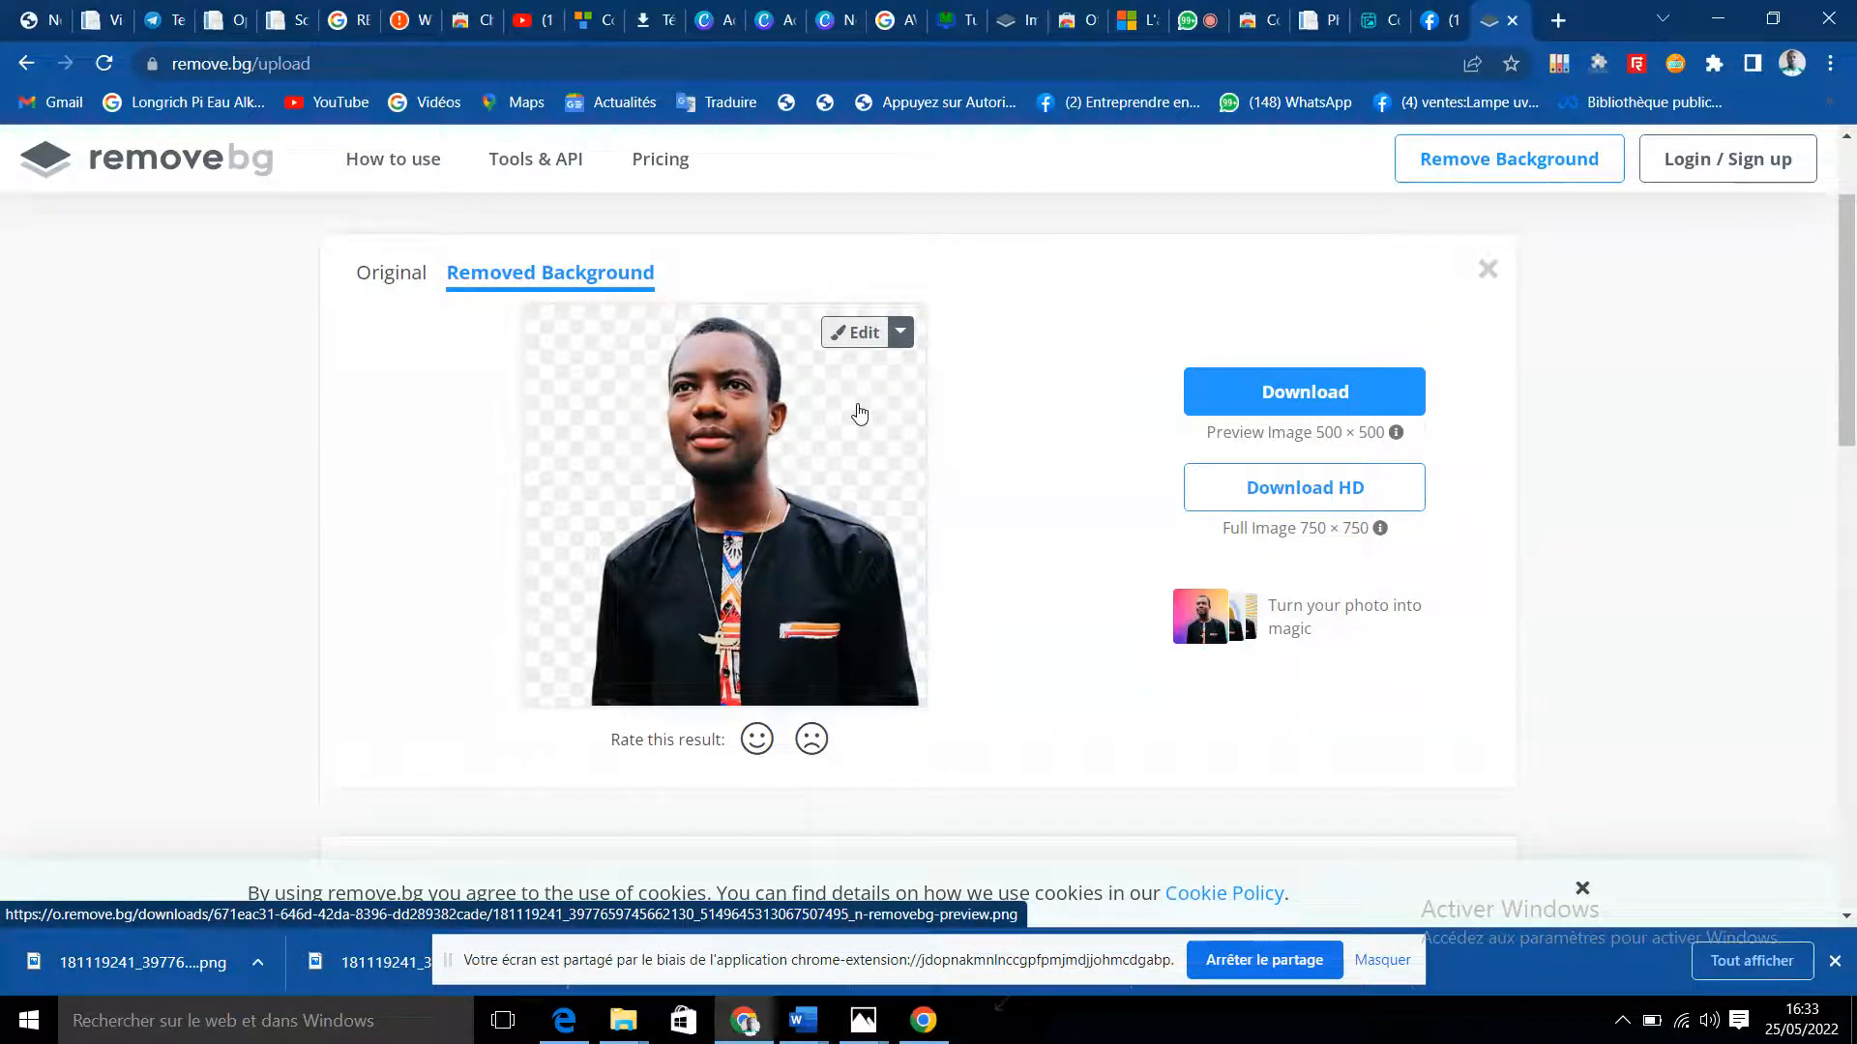
- Open the cutout portrait in the image editor and browse its photo backgrounds
{"action": "left_click", "coordinate": [853, 334]}
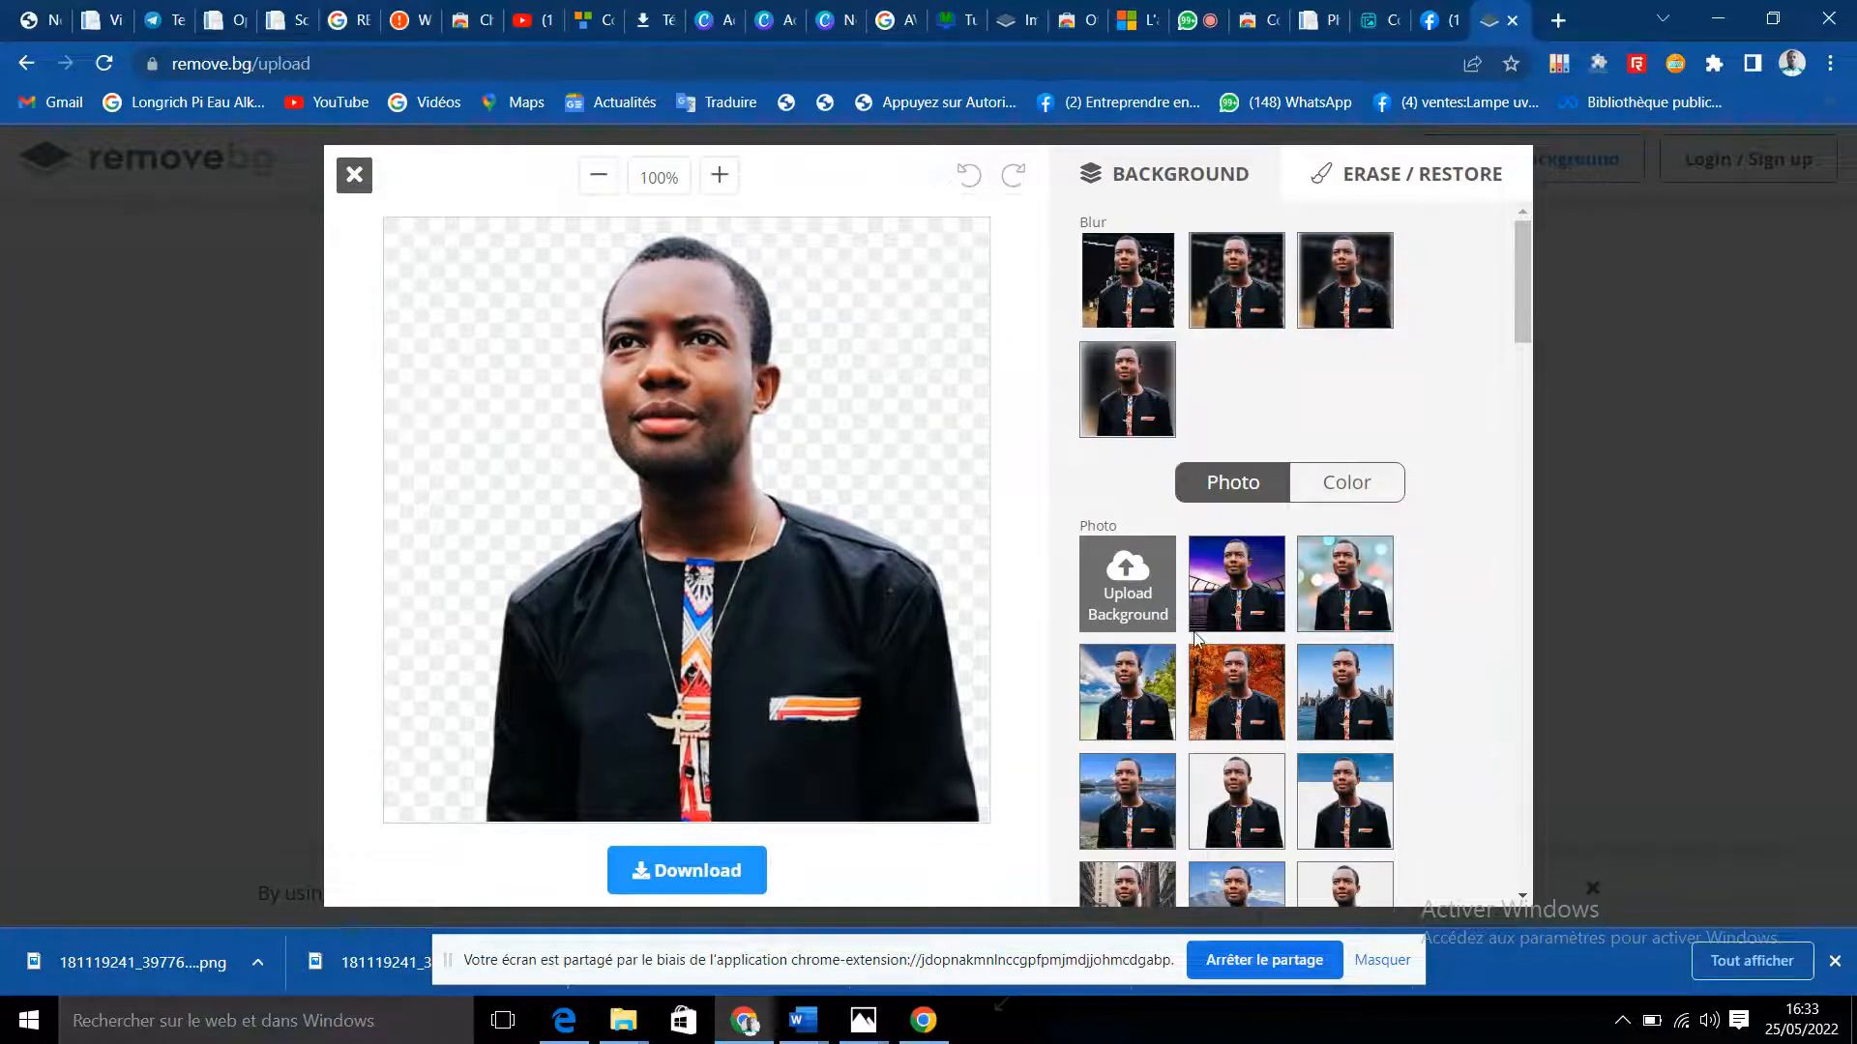
{"action": "scroll", "coordinate": [1197, 649], "scroll_direction": "down", "scroll_amount": 1}
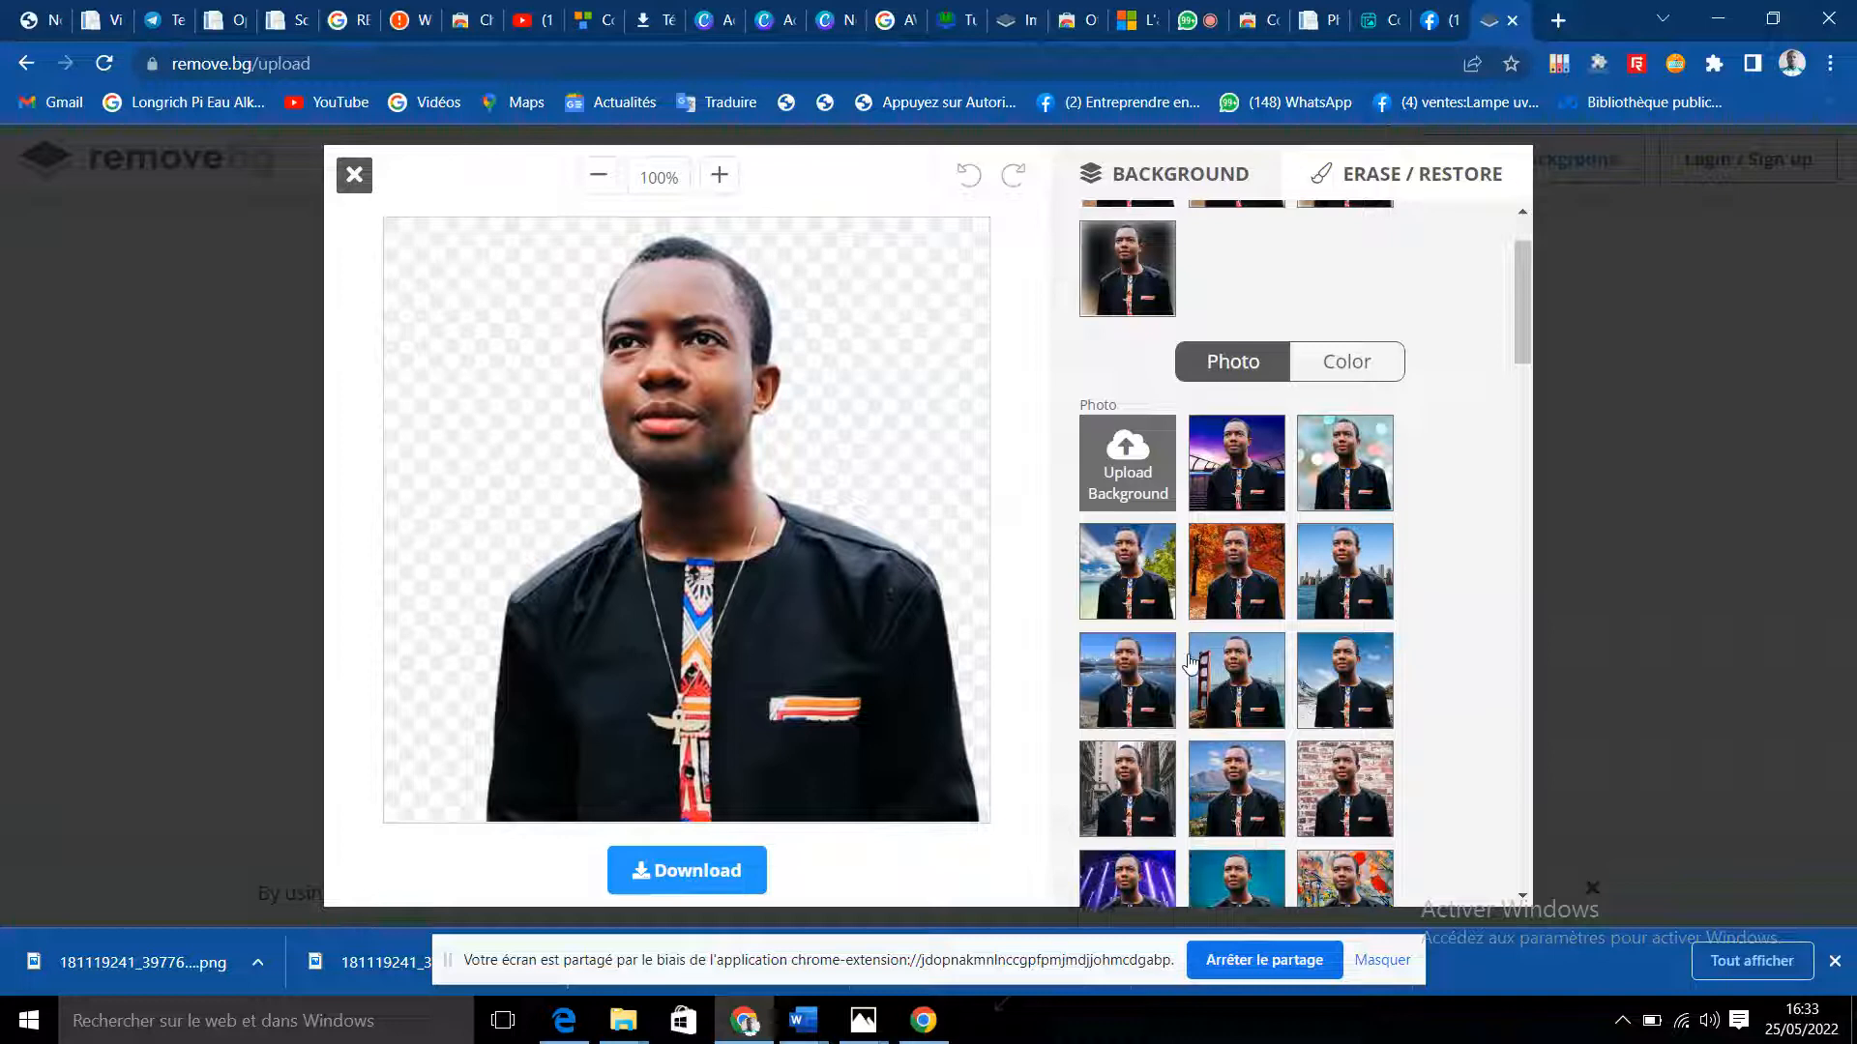
{"action": "scroll", "coordinate": [1193, 652], "scroll_direction": "down", "scroll_amount": 1}
{"action": "scroll", "coordinate": [1168, 721], "scroll_direction": "down", "scroll_amount": 1}
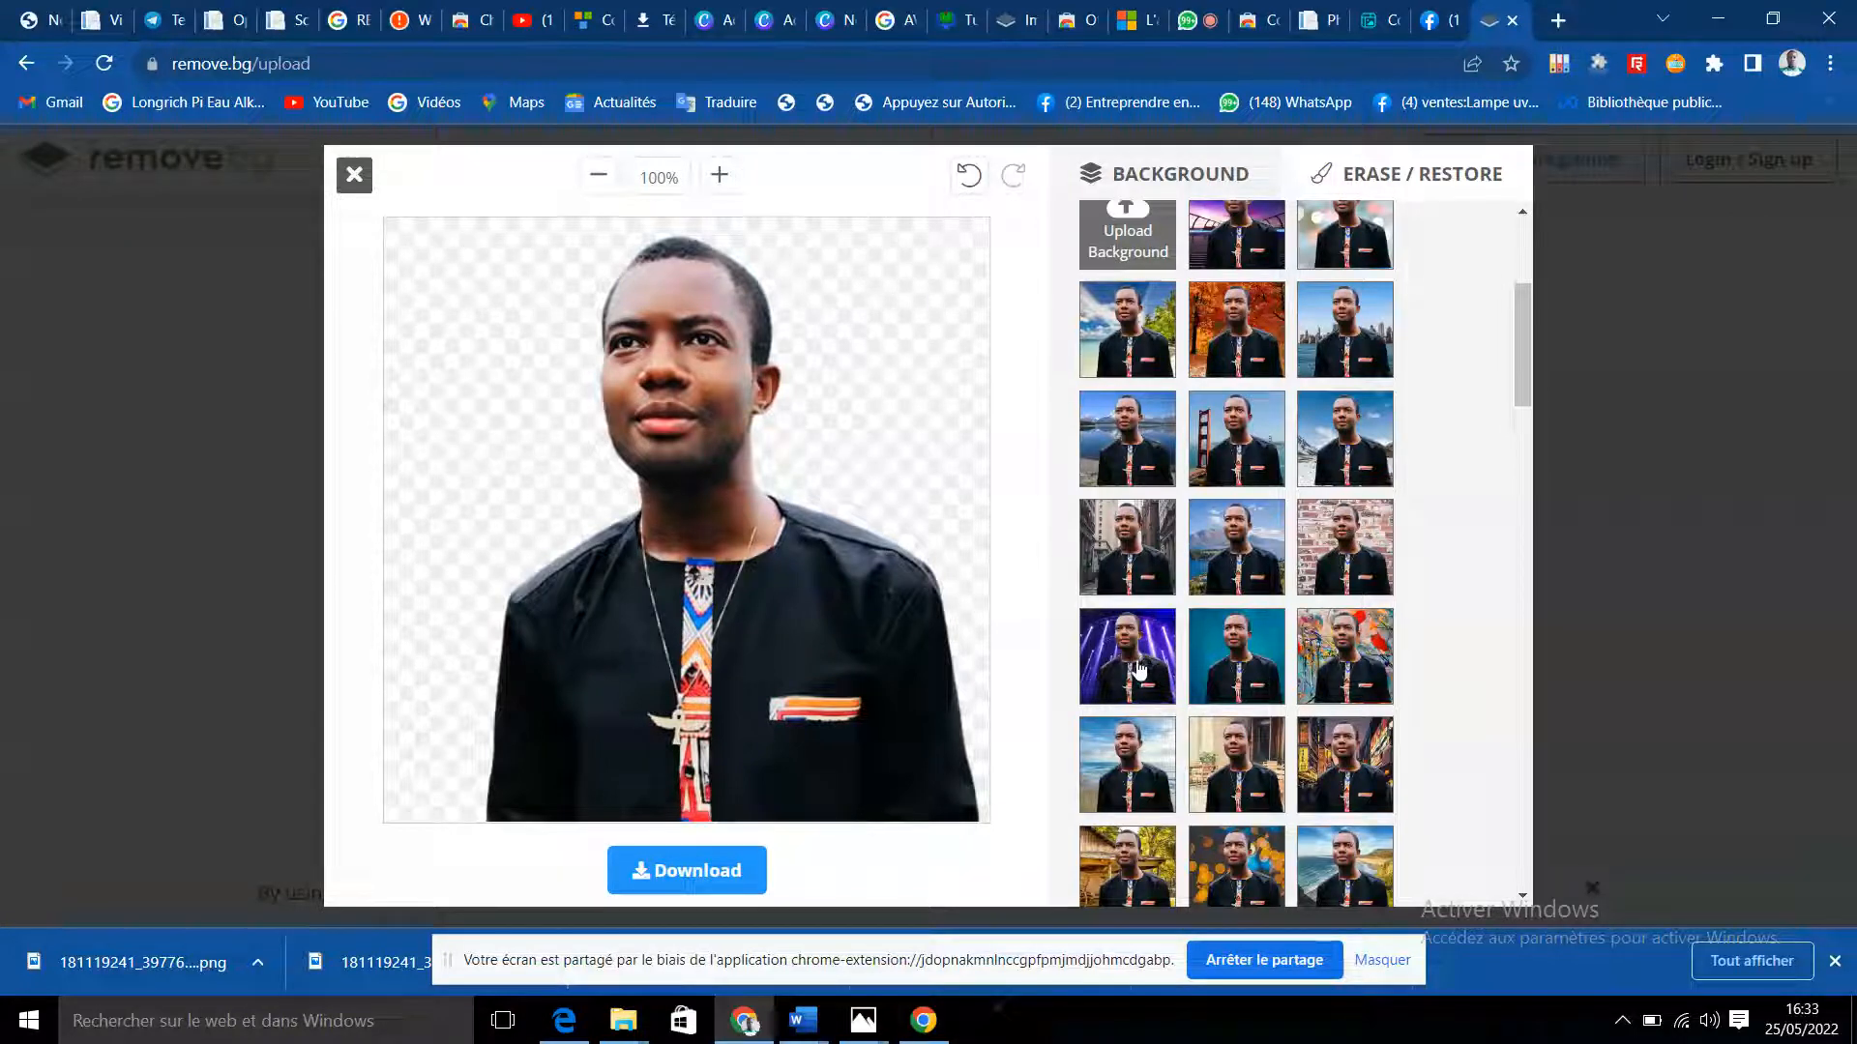
- Try the purple stage-lights, mountain-lake and multicoloured stripe photo backgrounds behind the portrait
{"action": "left_click", "coordinate": [1143, 651]}
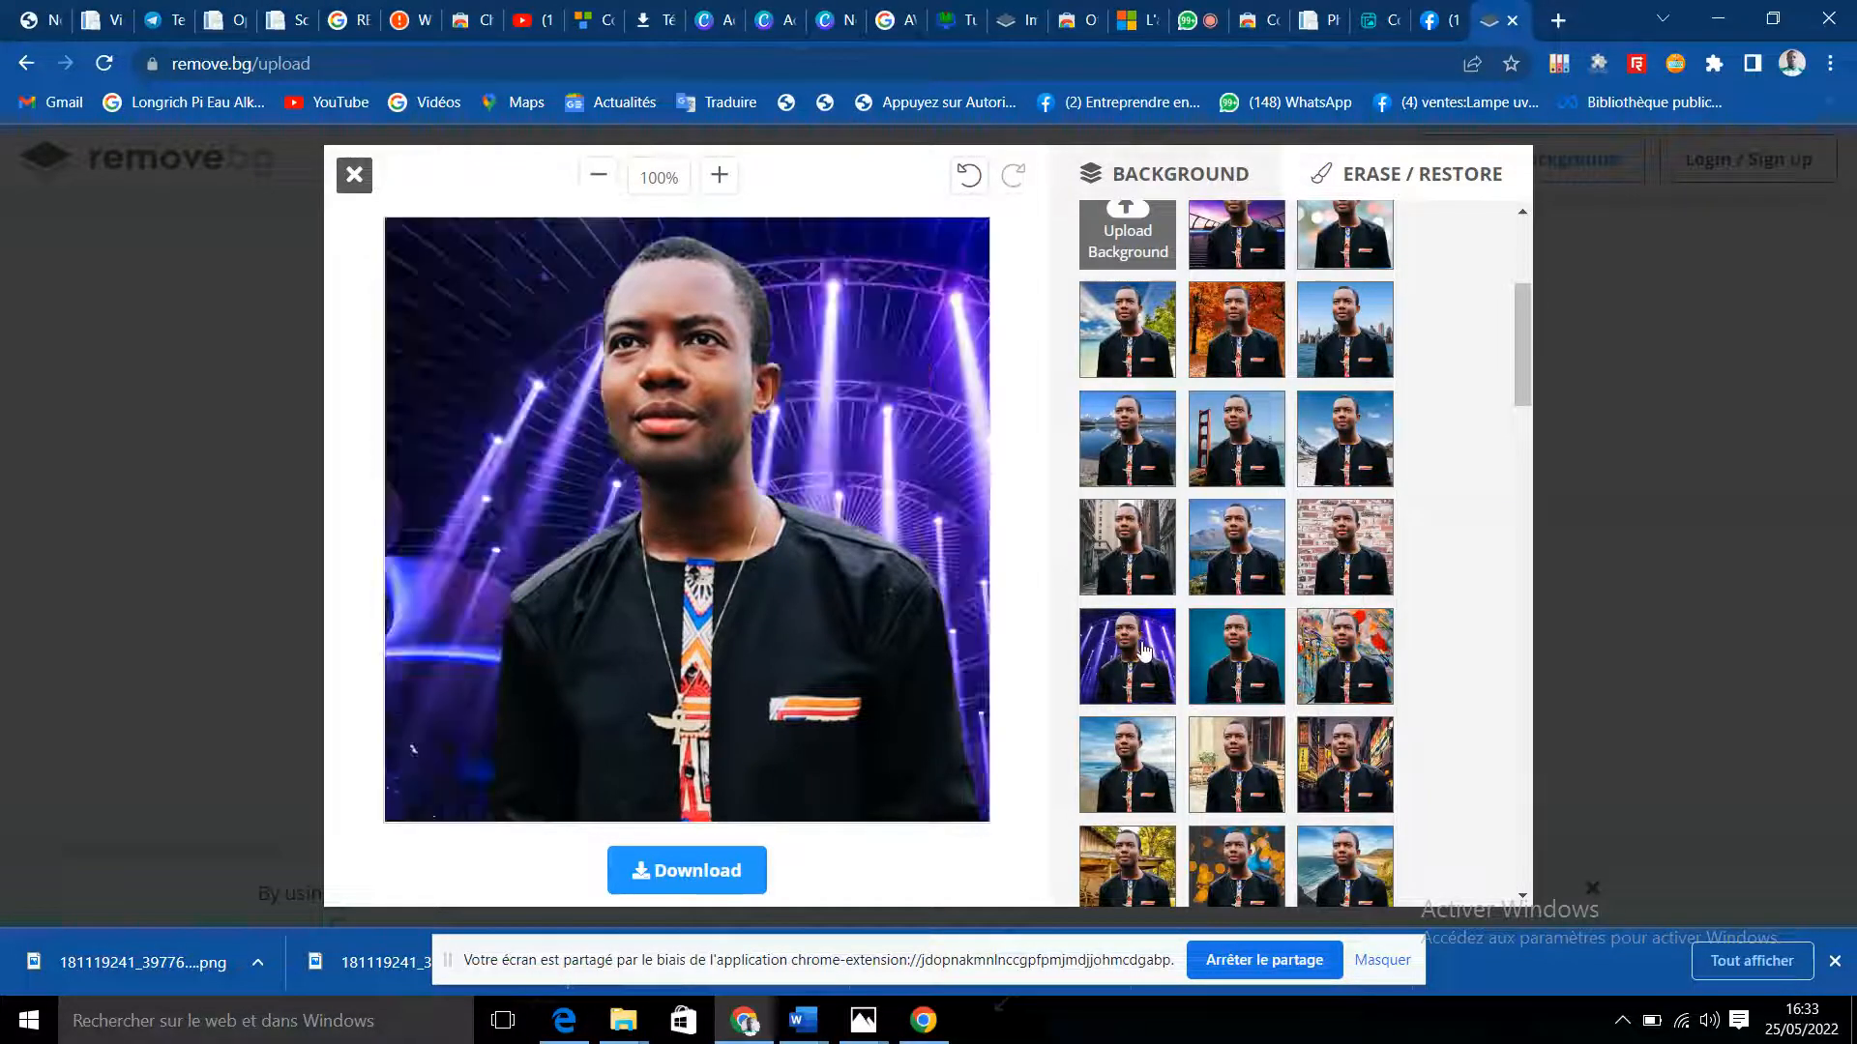
{"action": "left_click", "coordinate": [1247, 546]}
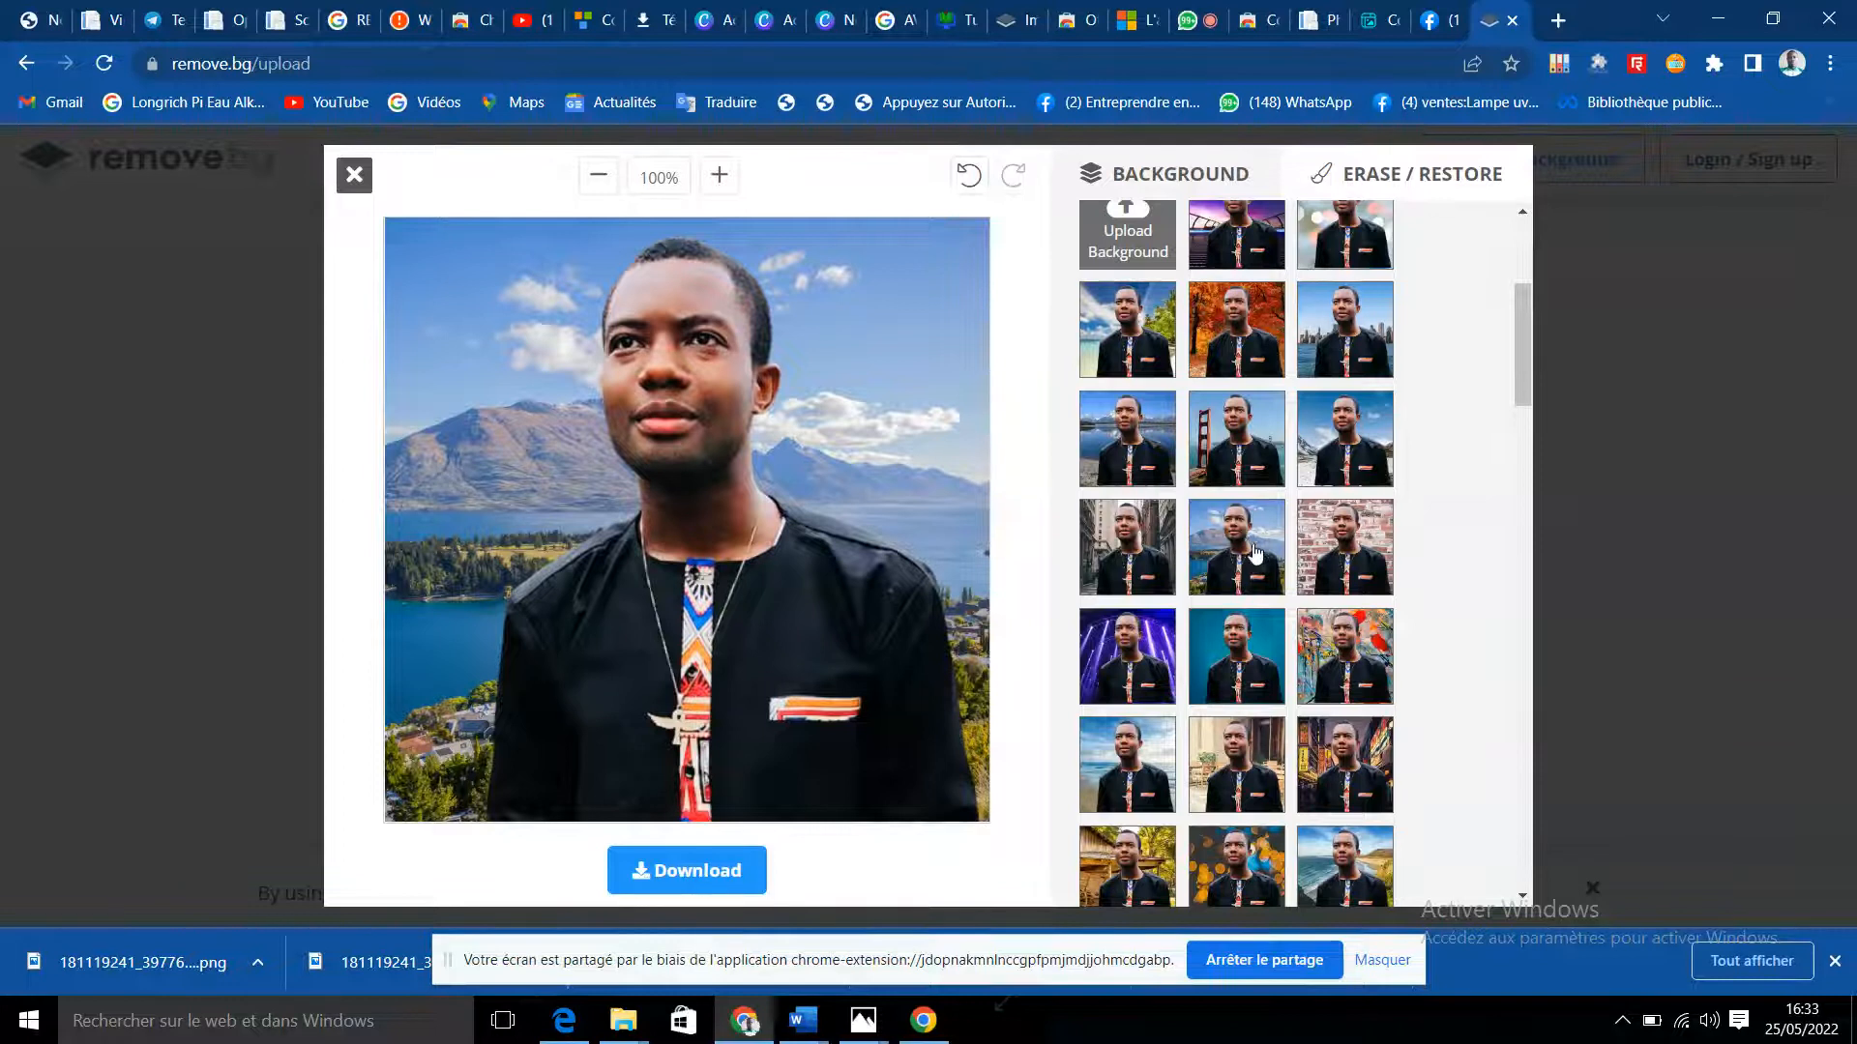
{"action": "scroll", "coordinate": [1296, 578], "scroll_direction": "down", "scroll_amount": 1}
{"action": "scroll", "coordinate": [1294, 577], "scroll_direction": "down", "scroll_amount": 1}
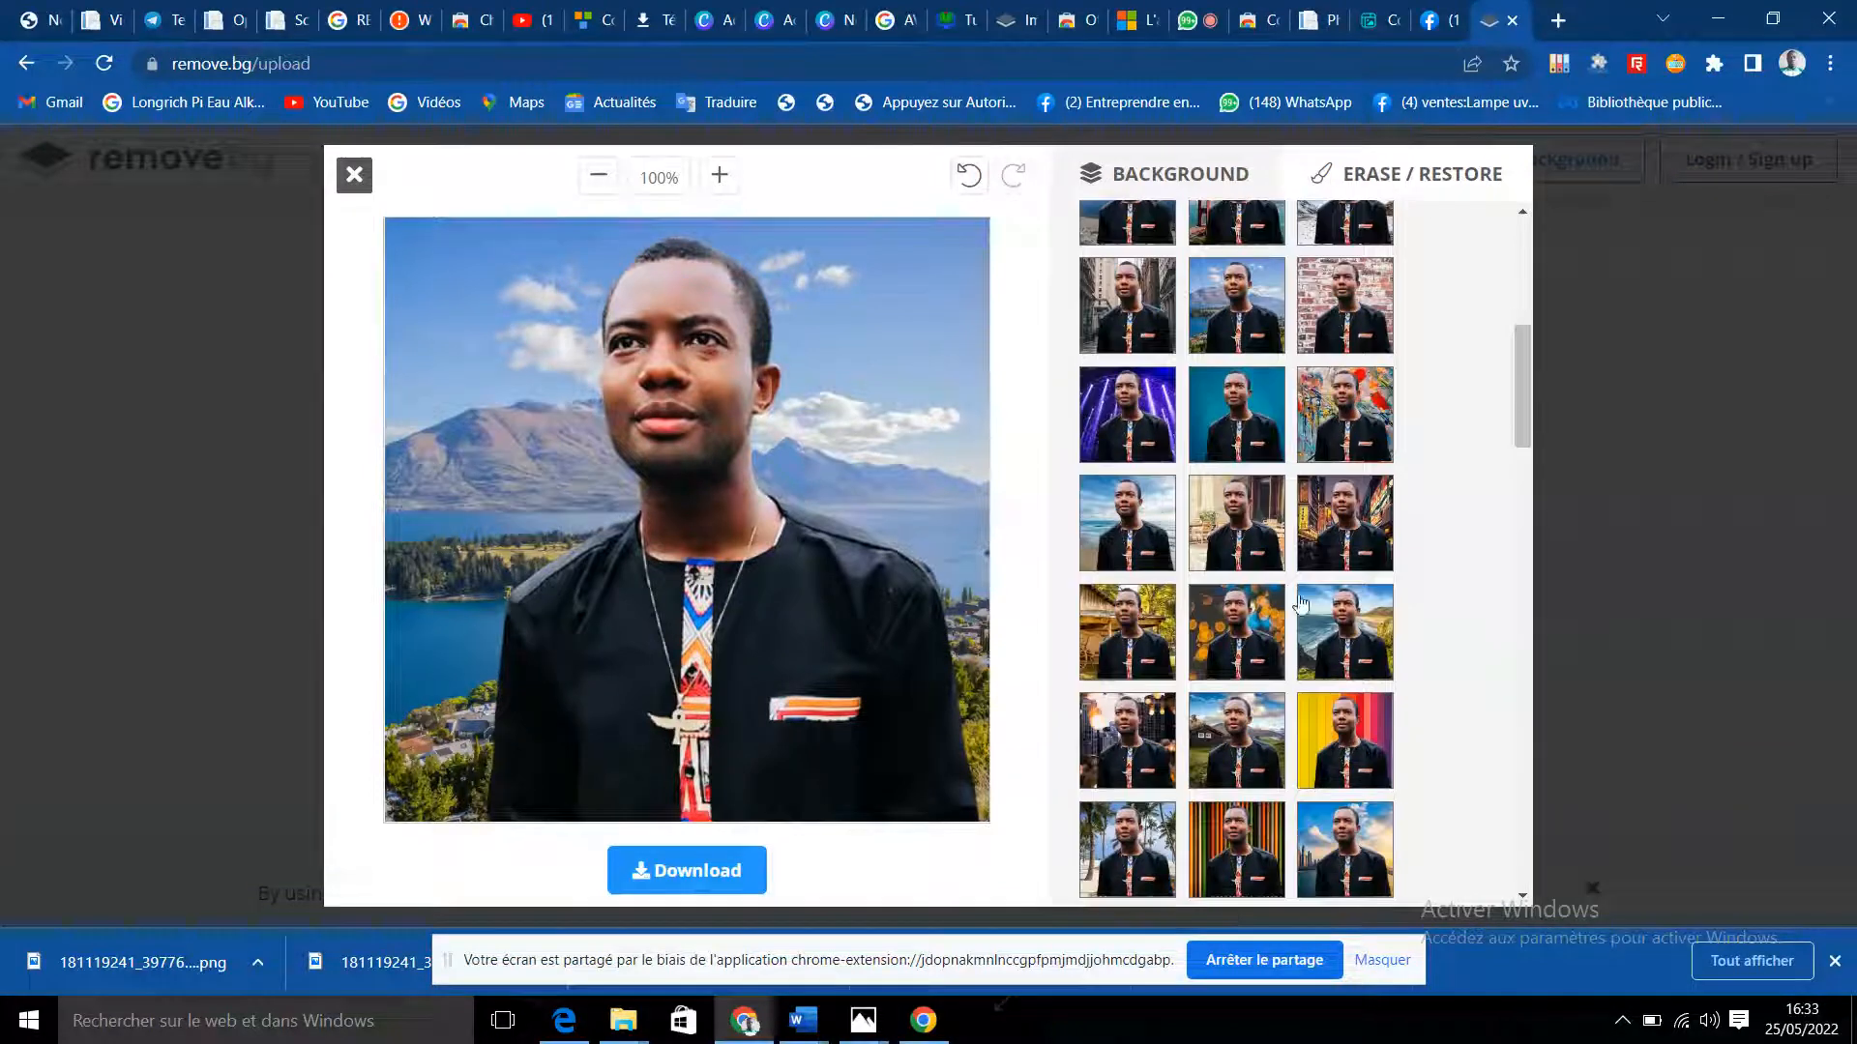
{"action": "left_click", "coordinate": [1318, 713]}
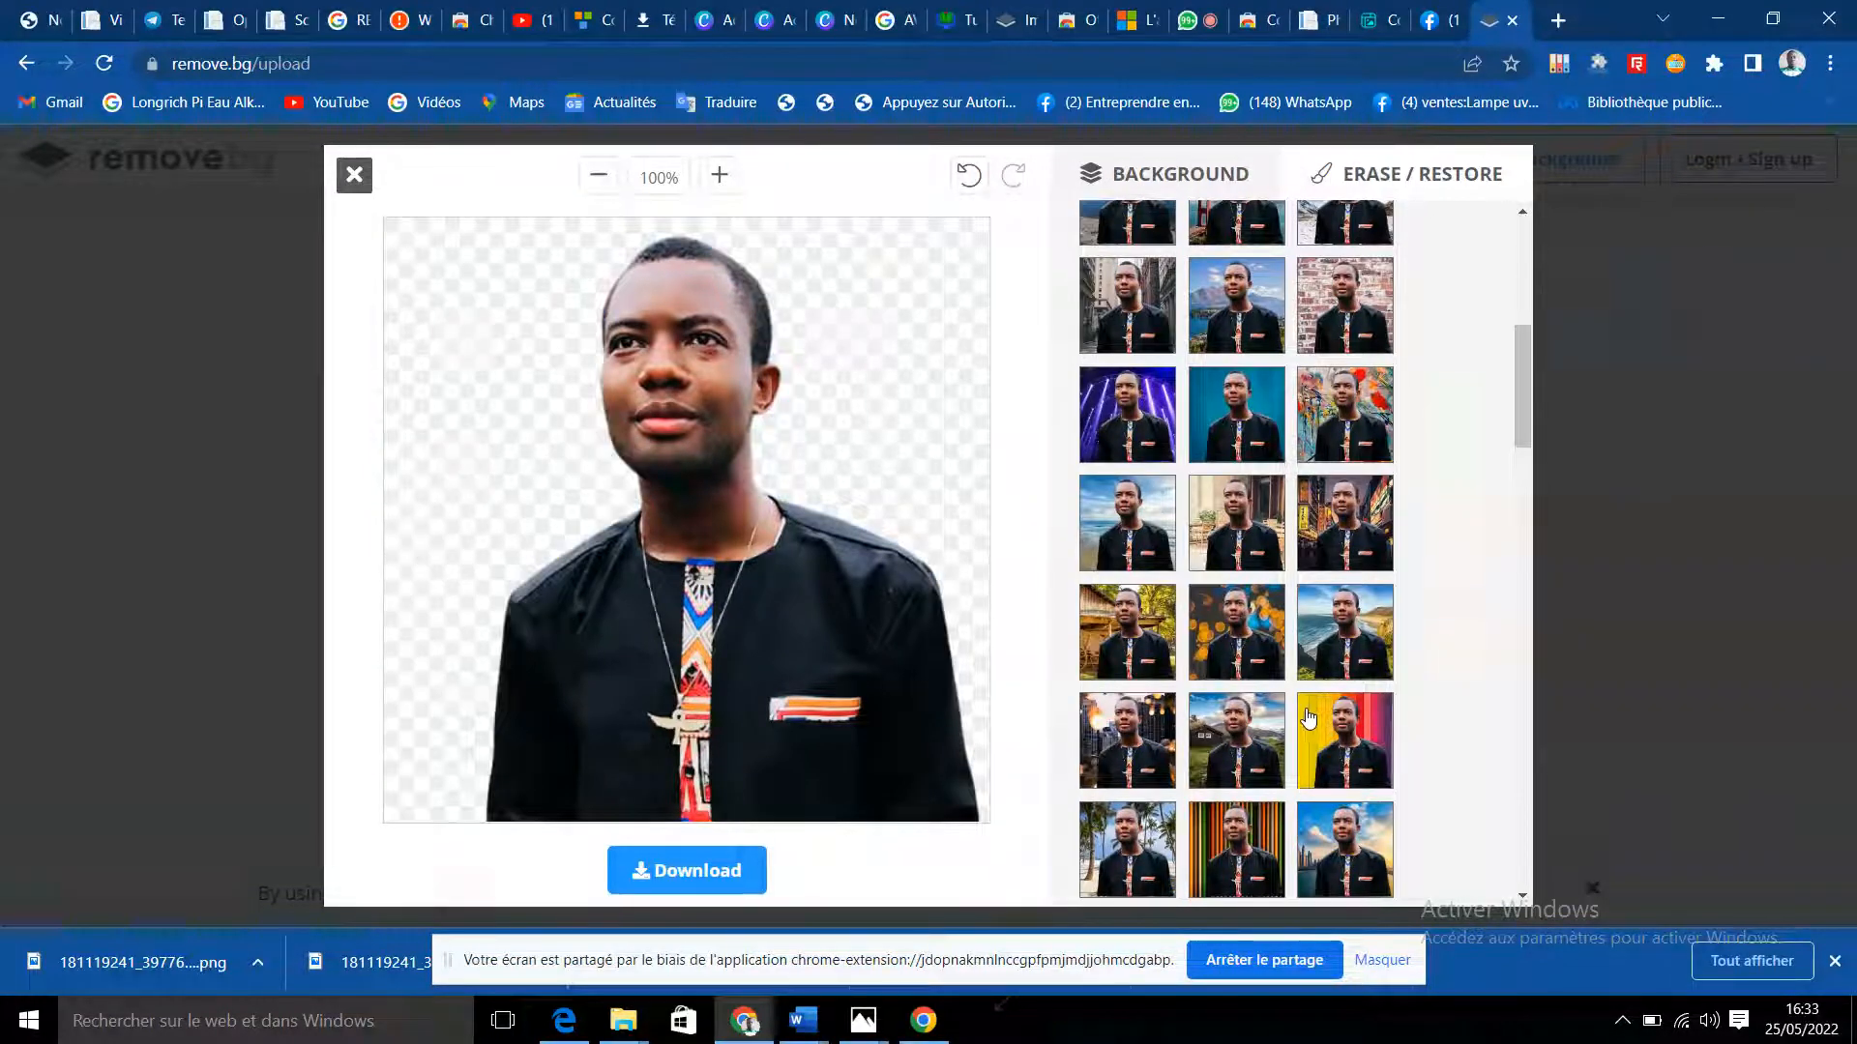
- Apply the brick-wall photo background to the portrait and download the resulting image
{"action": "left_click", "coordinate": [1333, 294]}
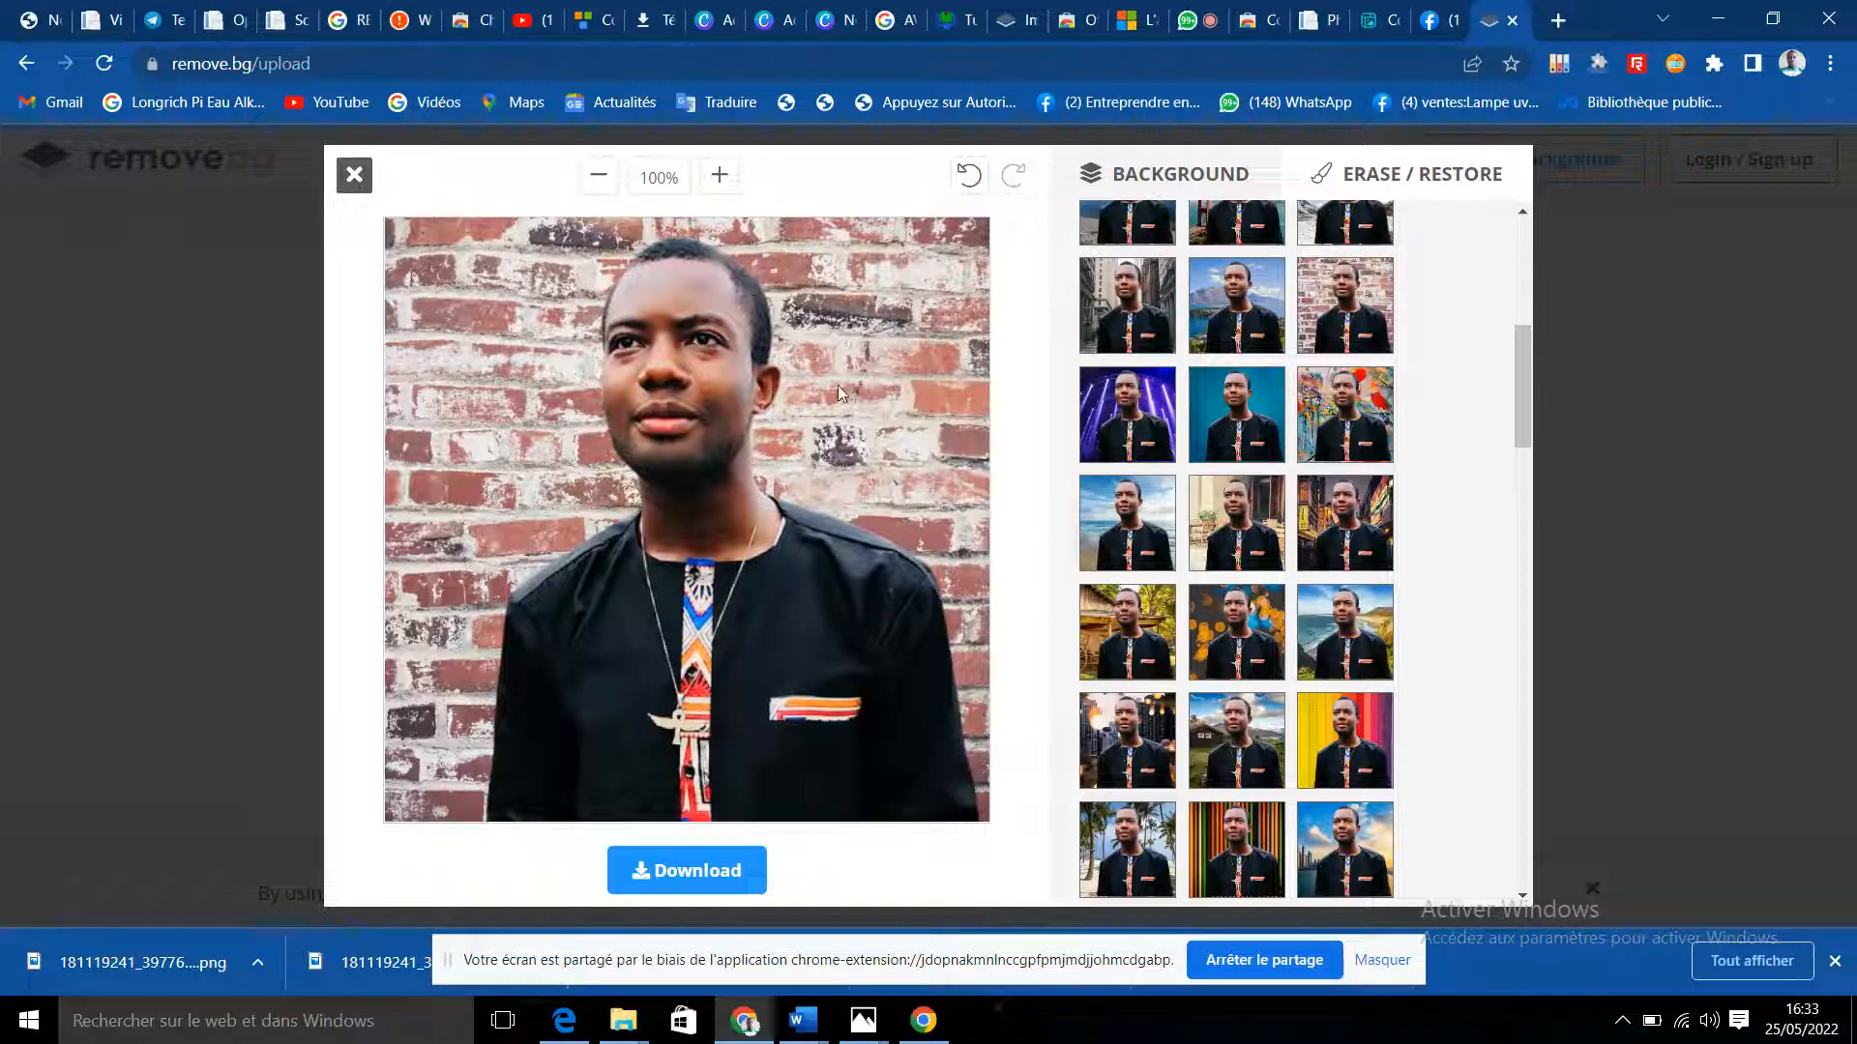
{"action": "scroll", "coordinate": [1281, 517], "scroll_direction": "down", "scroll_amount": 2}
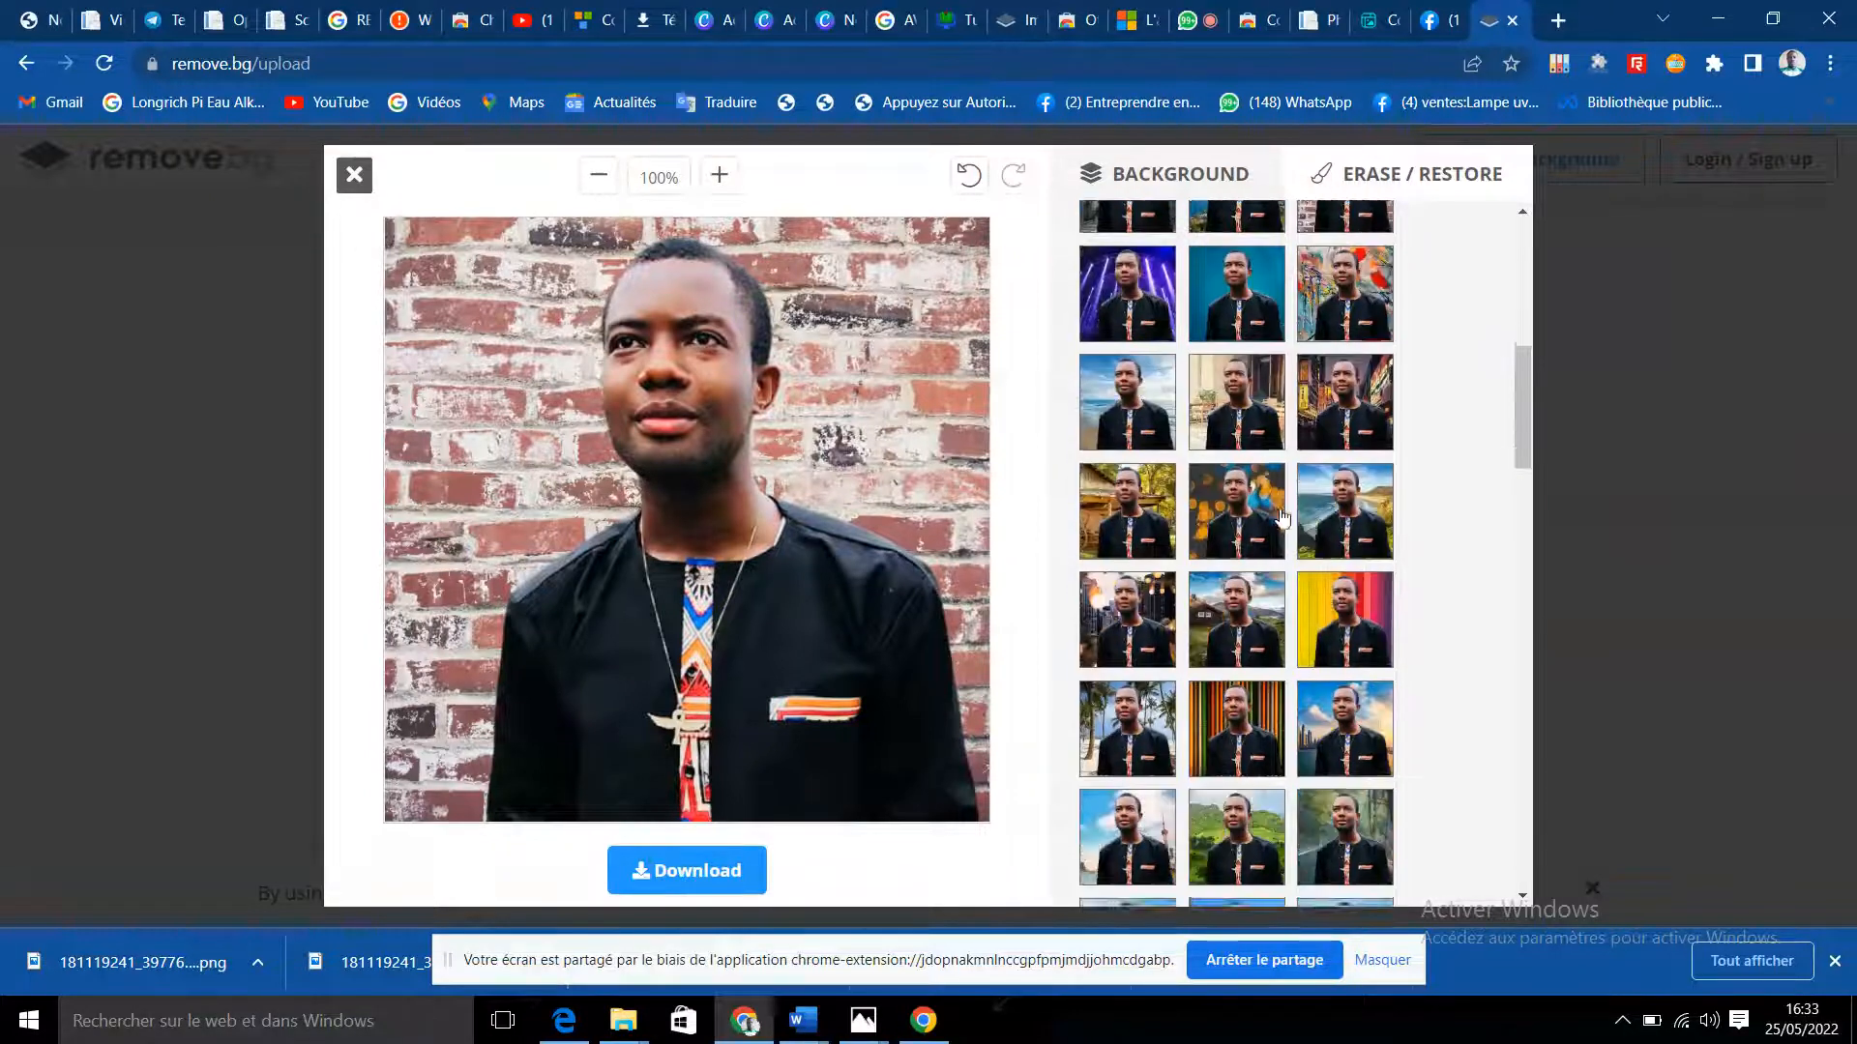
{"action": "scroll", "coordinate": [1282, 517], "scroll_direction": "down", "scroll_amount": 1}
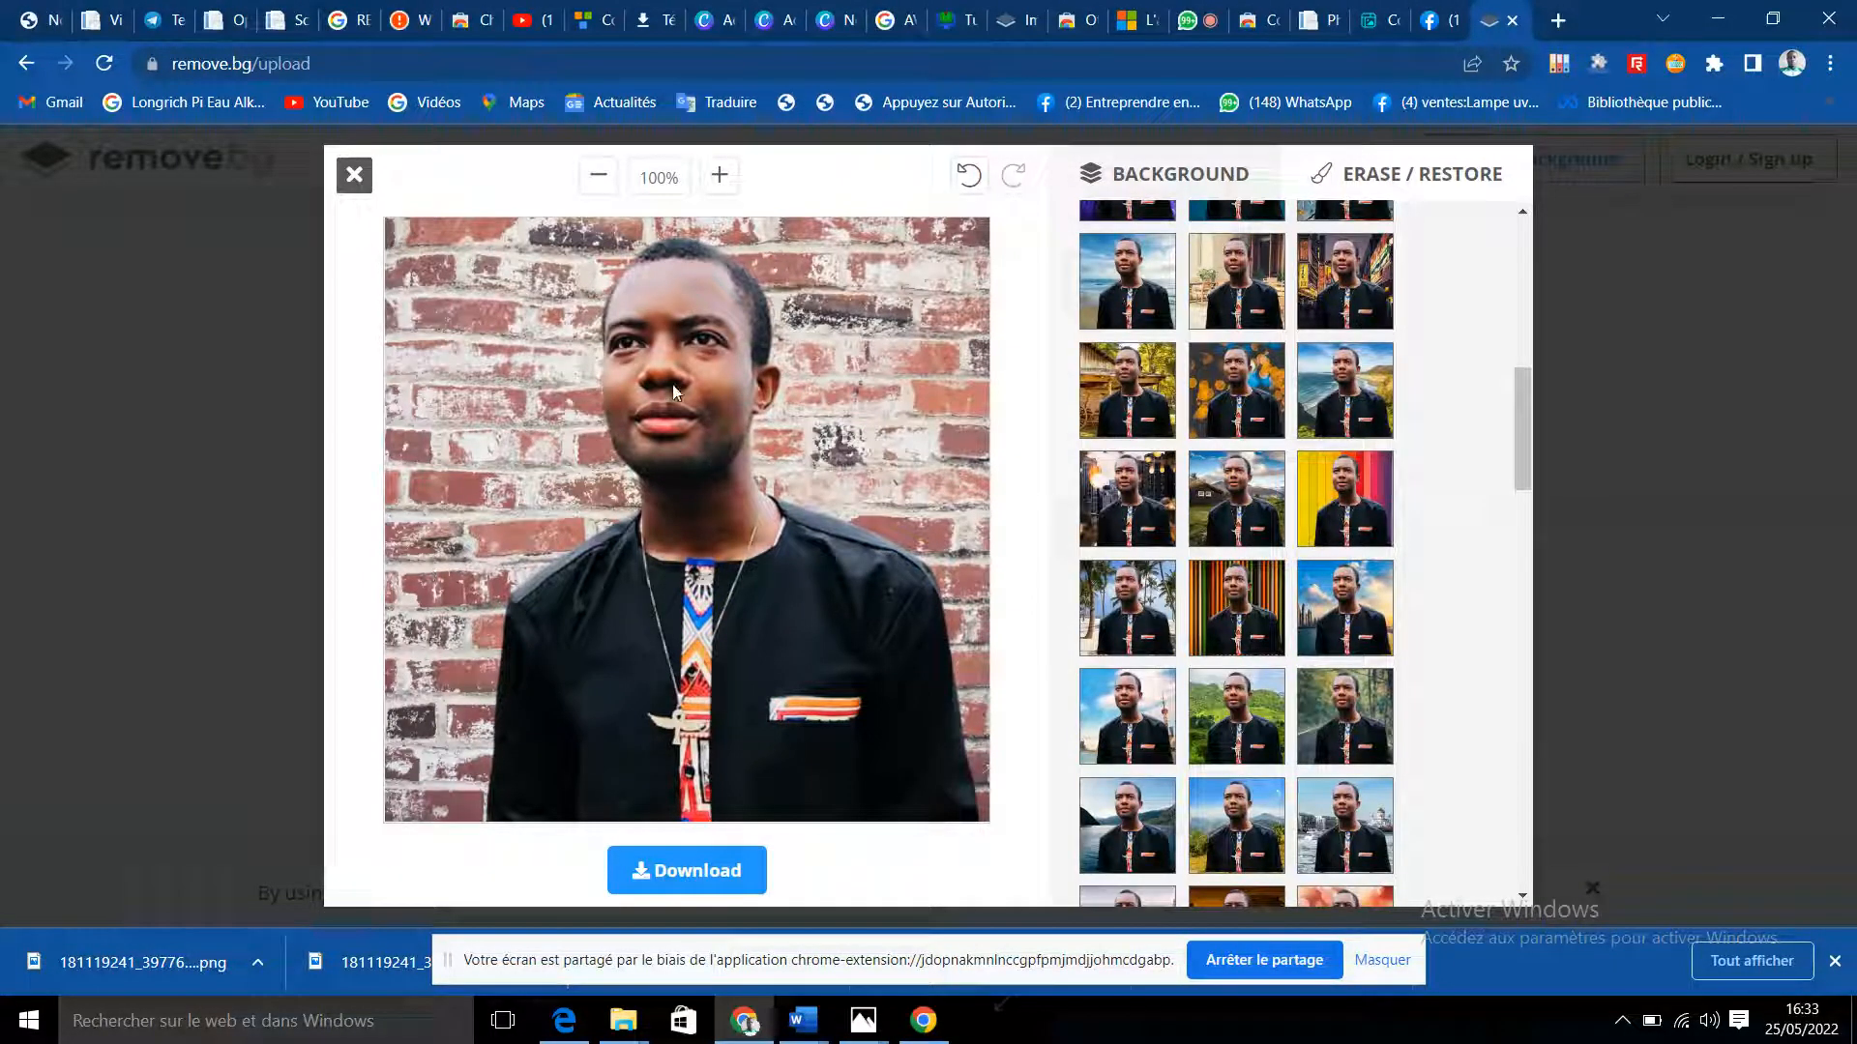
{"action": "left_click", "coordinate": [662, 876]}
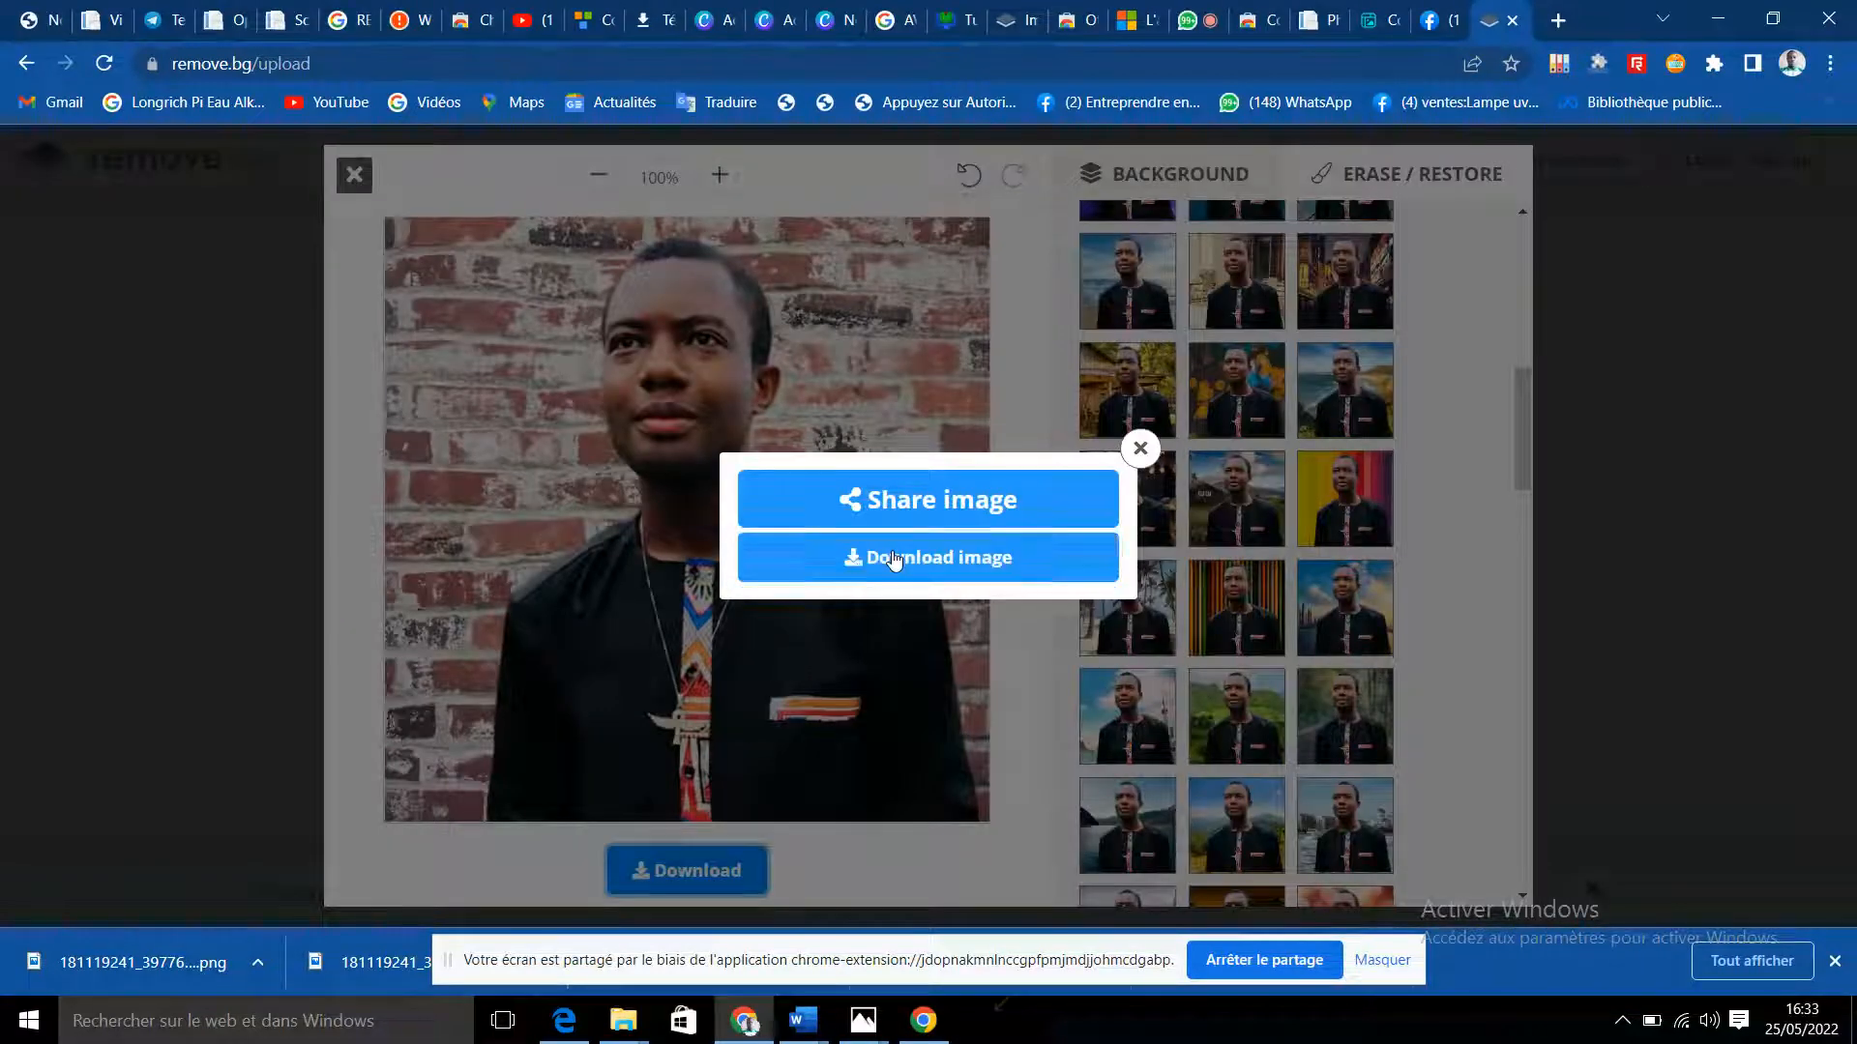
{"action": "left_click", "coordinate": [894, 560]}
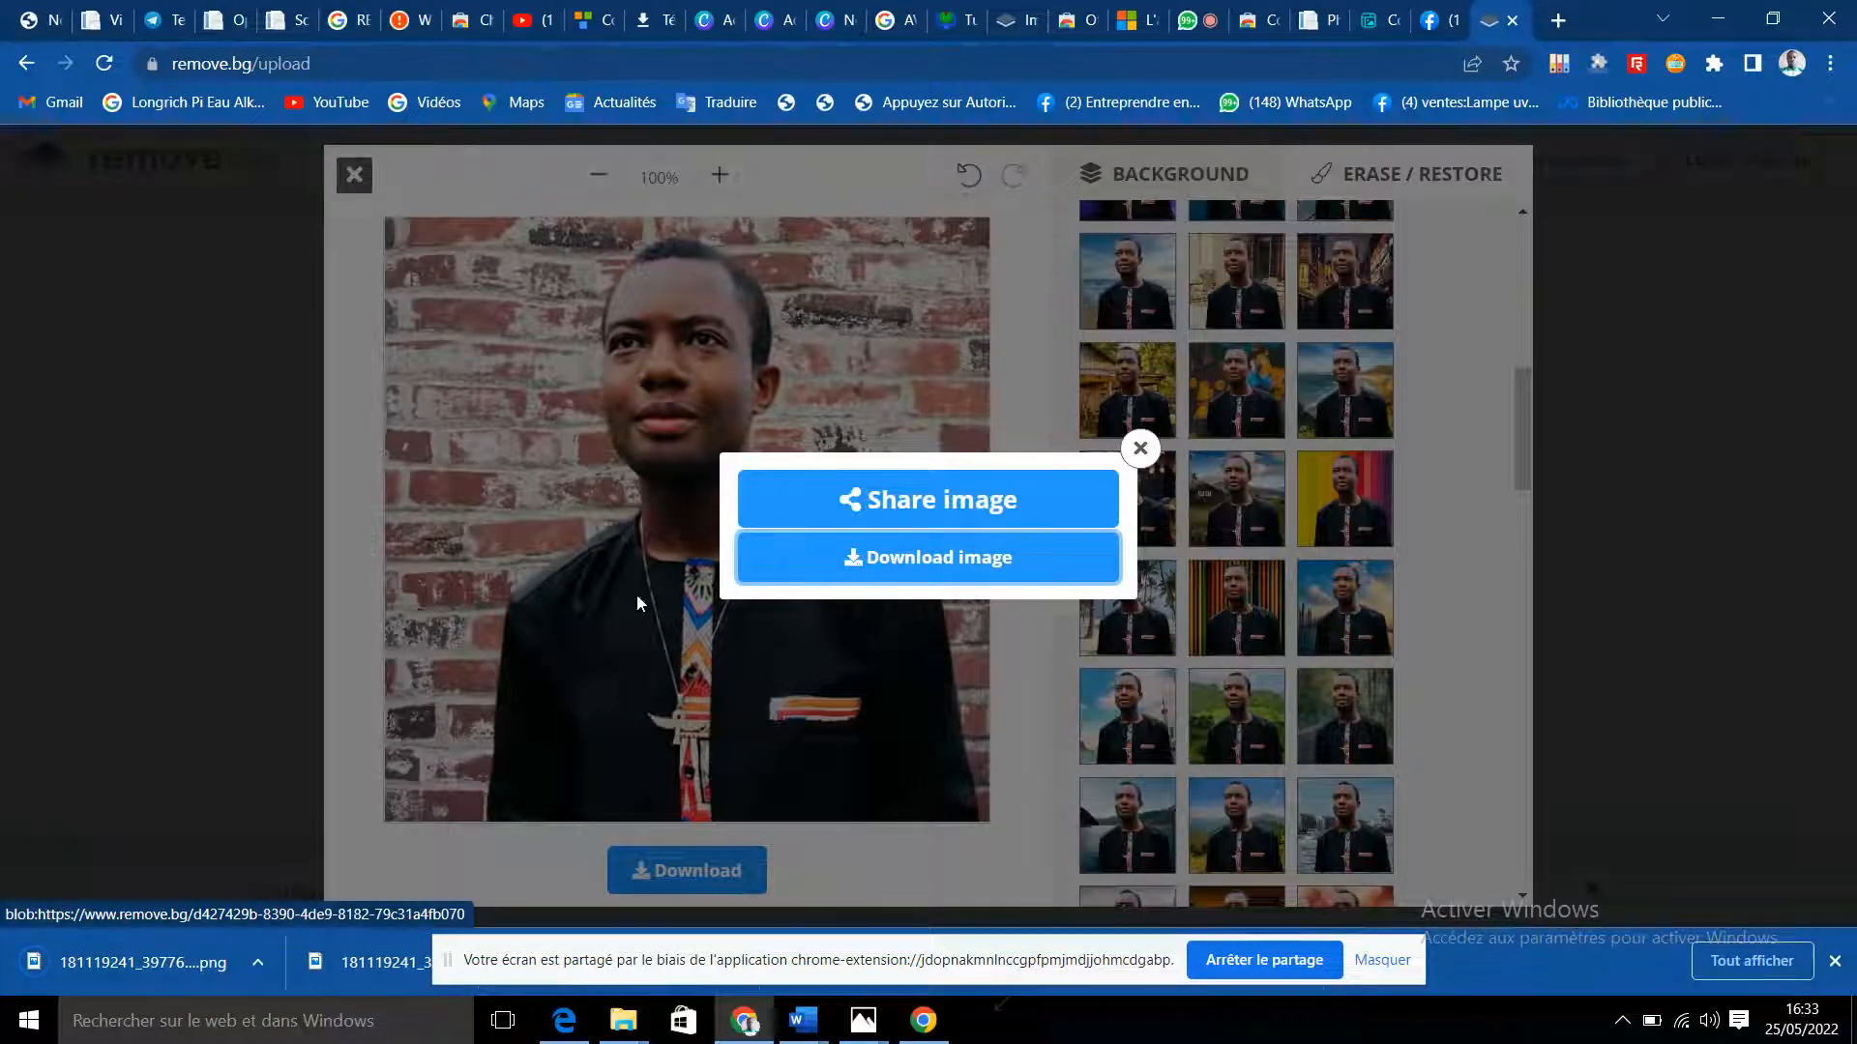
- Open the downloaded brick-wall image, place it beside the original photo to compare them, and return to the browser
{"action": "left_click", "coordinate": [119, 967]}
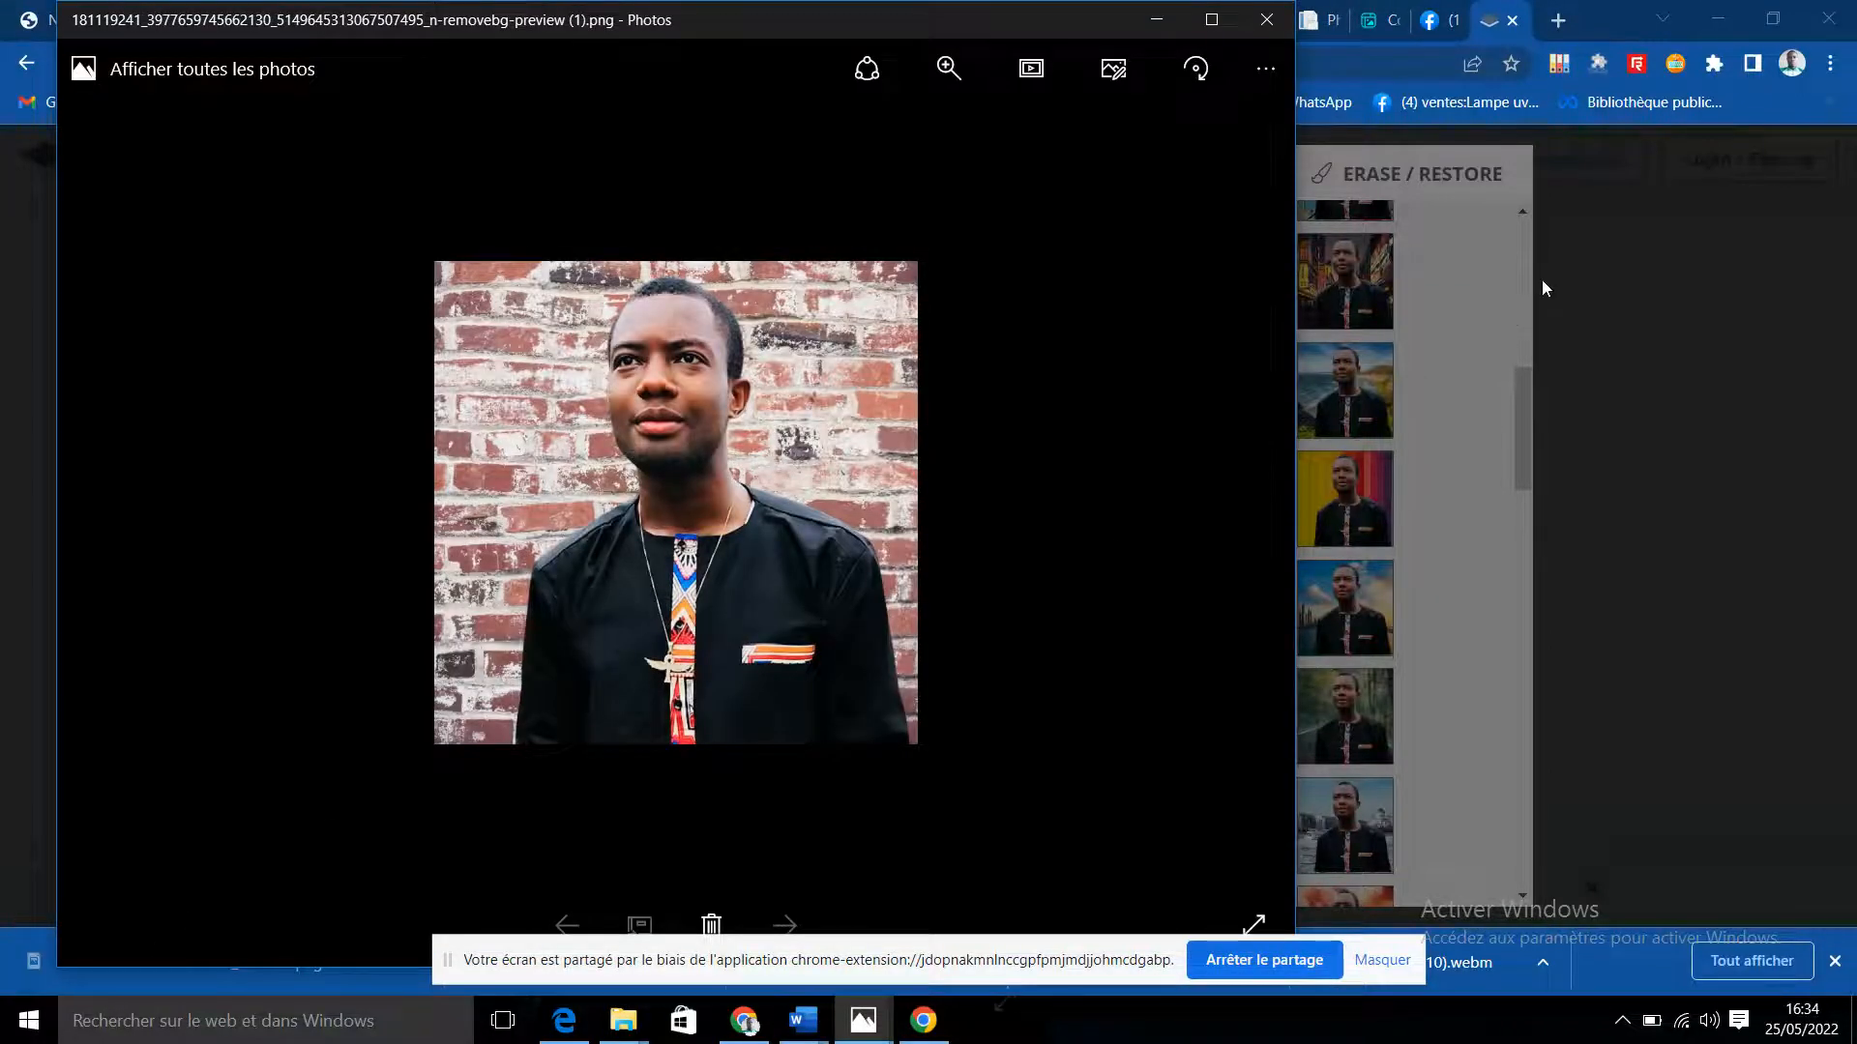
{"action": "left_click", "coordinate": [1720, 27]}
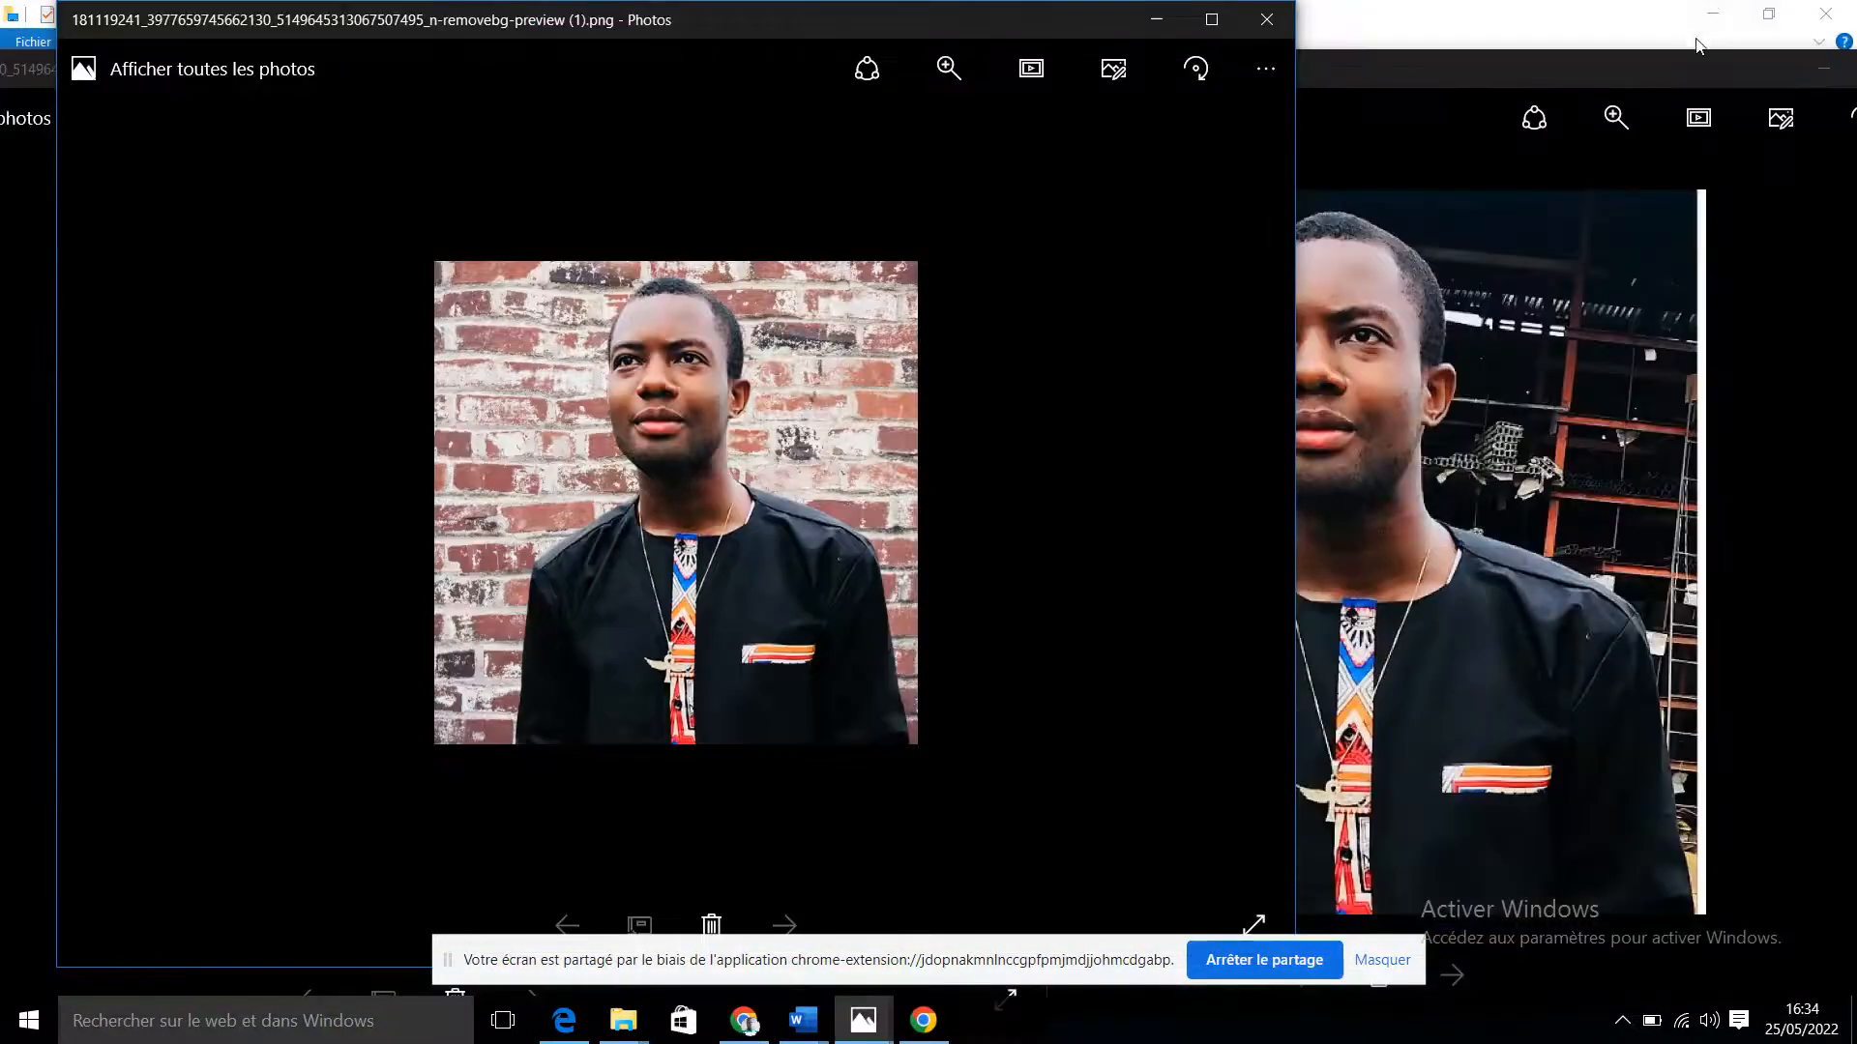
{"action": "left_click_drag", "start_coordinate": [787, 15], "coordinate": [562, 48]}
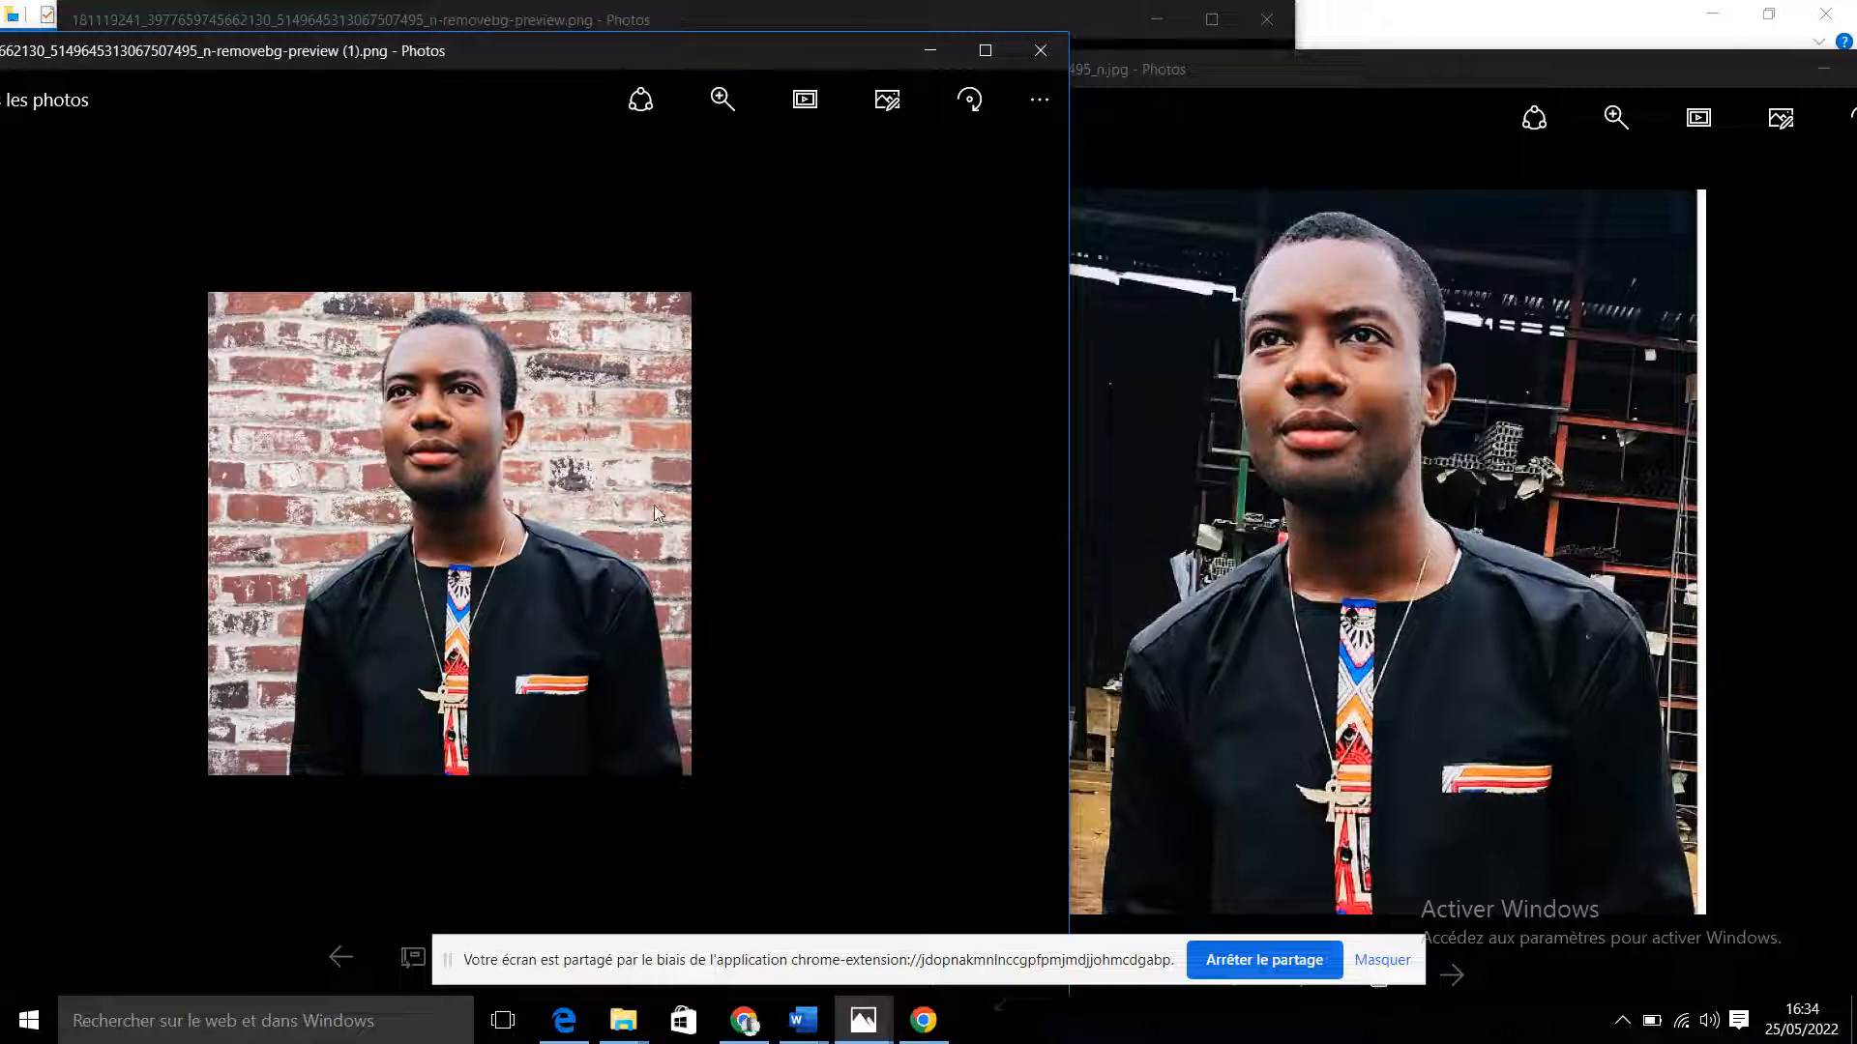
{"action": "left_click_drag", "start_coordinate": [555, 54], "coordinate": [499, 54]}
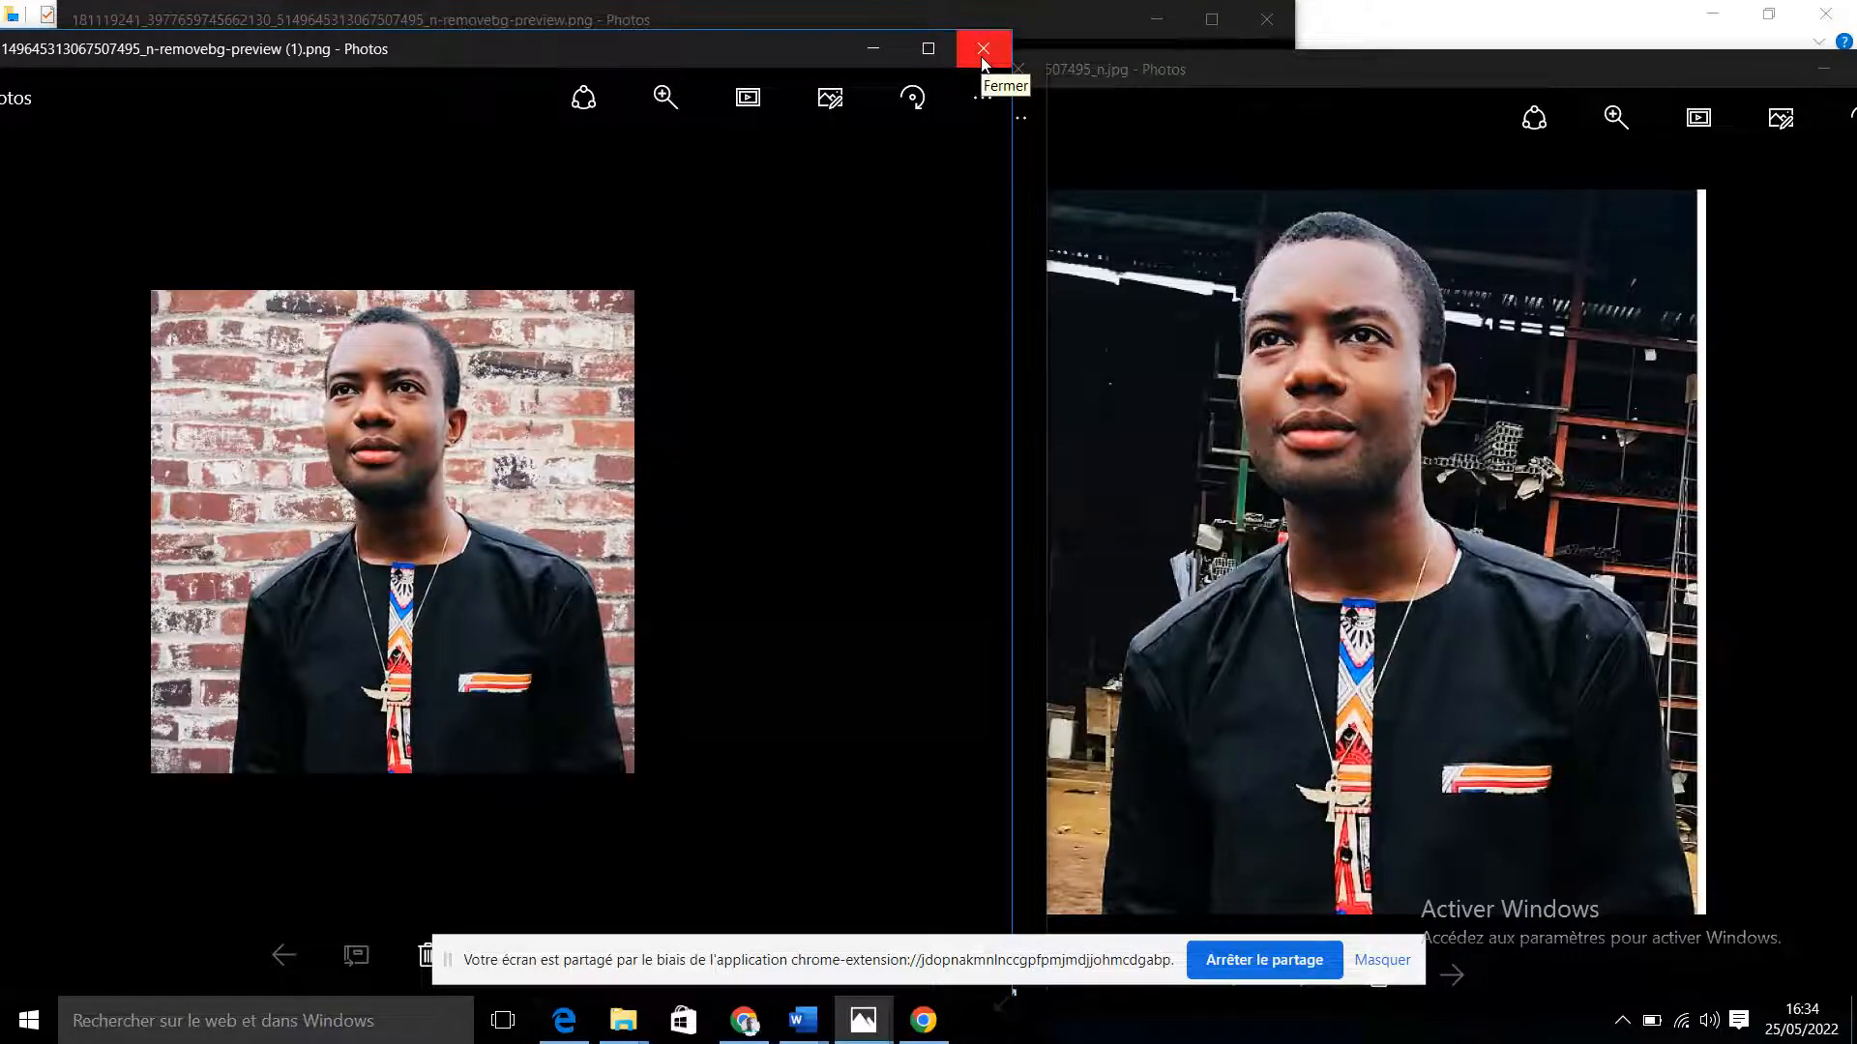
{"action": "left_click", "coordinate": [873, 48]}
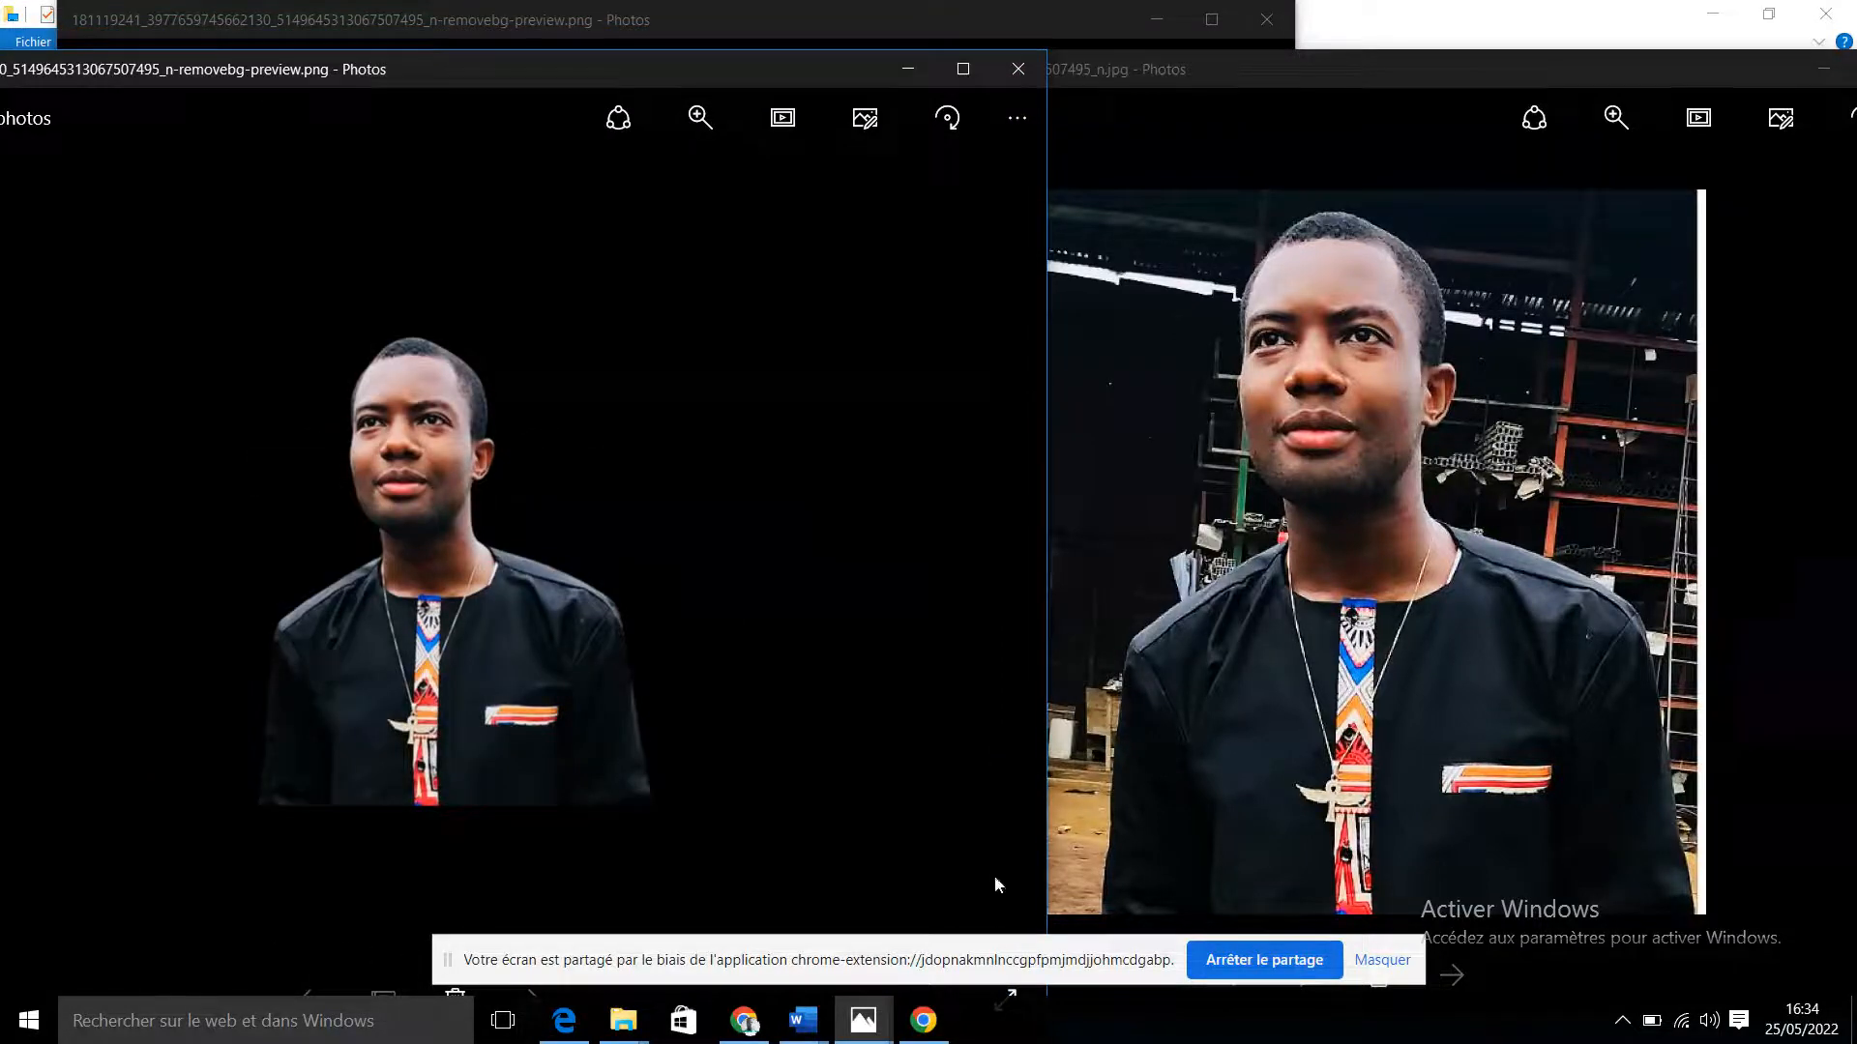
{"action": "left_click", "coordinate": [743, 1020]}
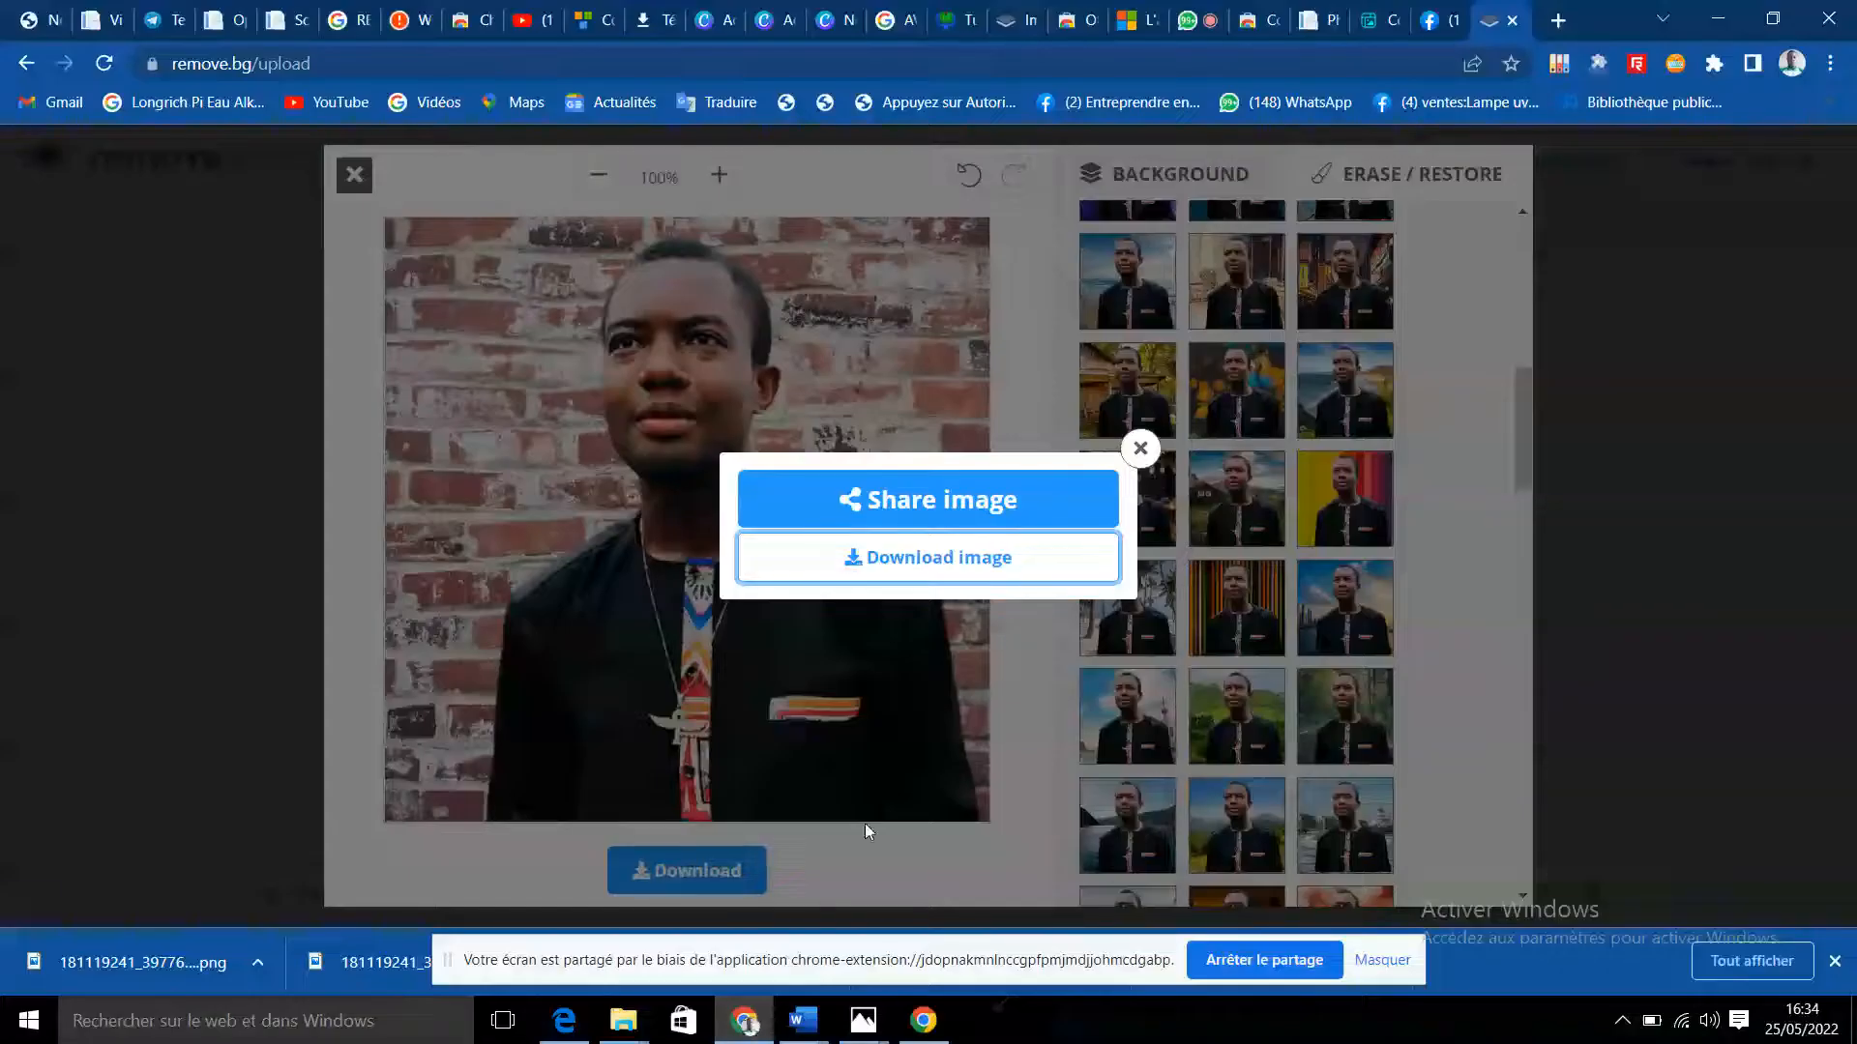
- Dismiss the download dialog and examine the blur presets, photo backgrounds and custom background upload option
{"action": "left_click", "coordinate": [1140, 448]}
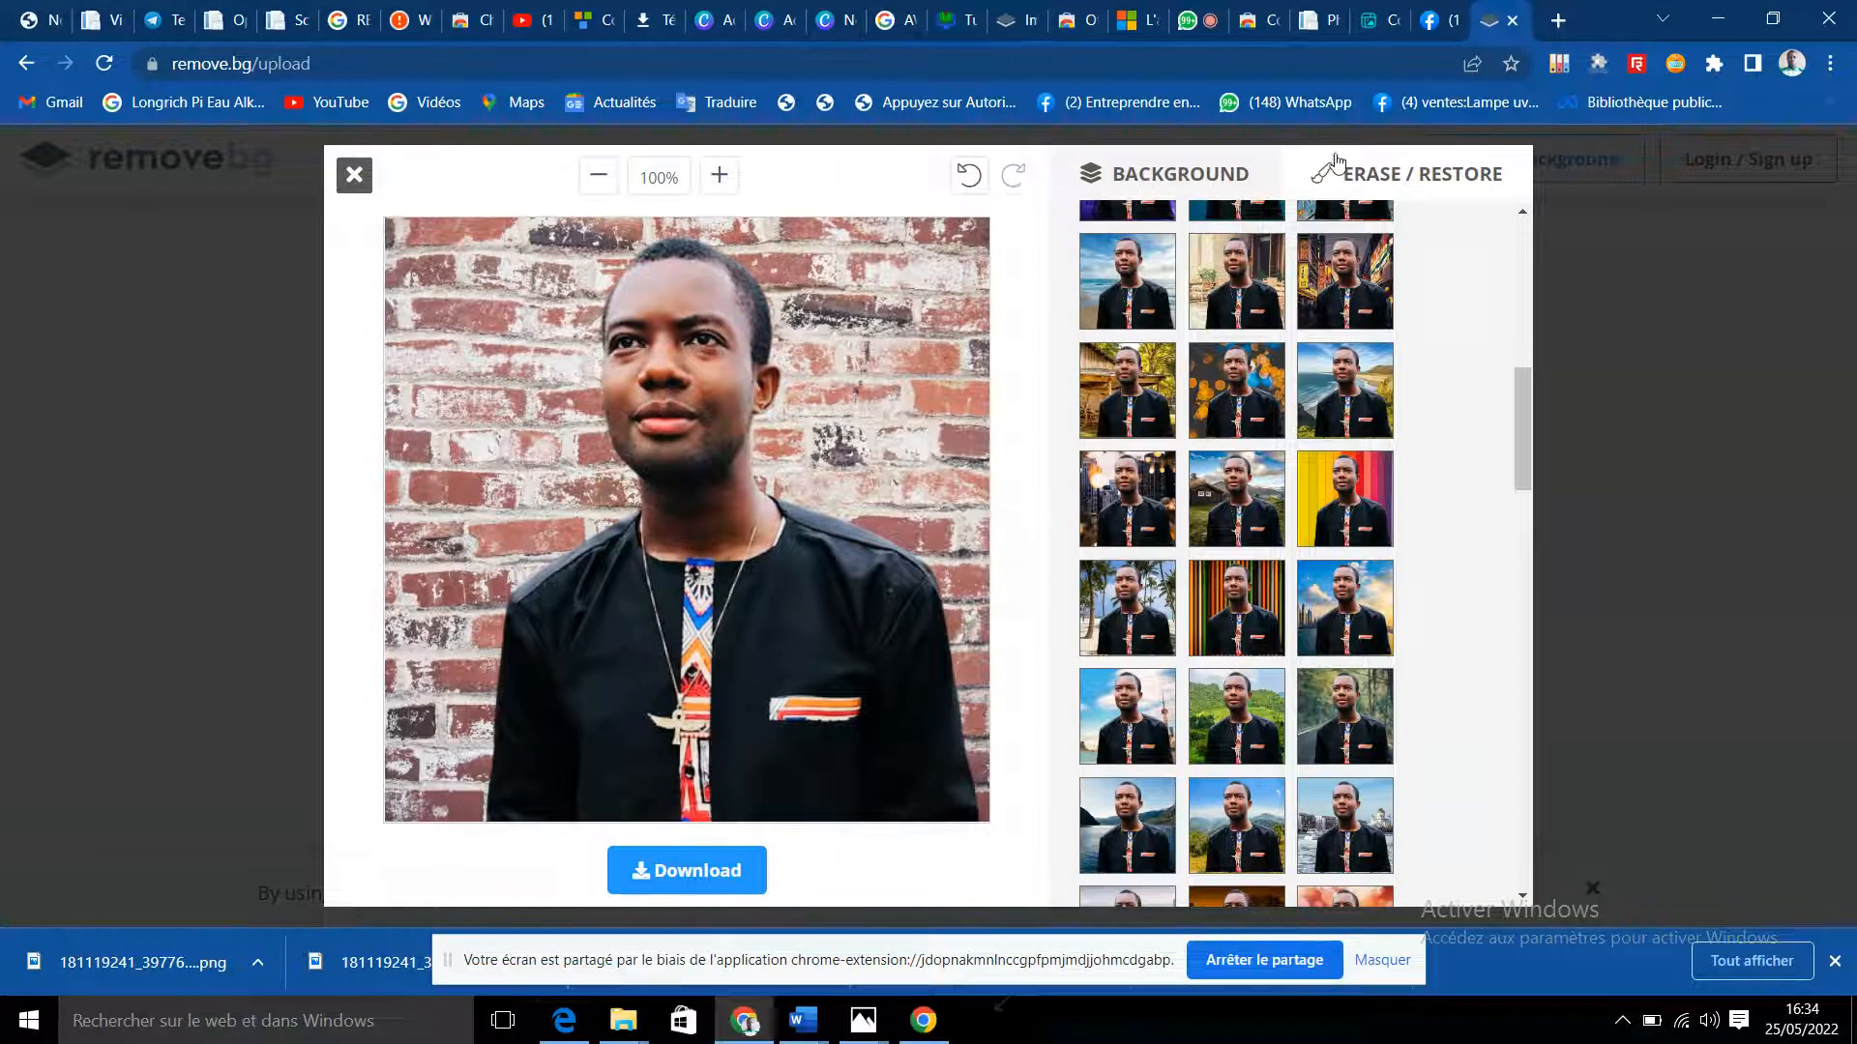
{"action": "scroll", "coordinate": [1122, 280], "scroll_direction": "up", "scroll_amount": 5}
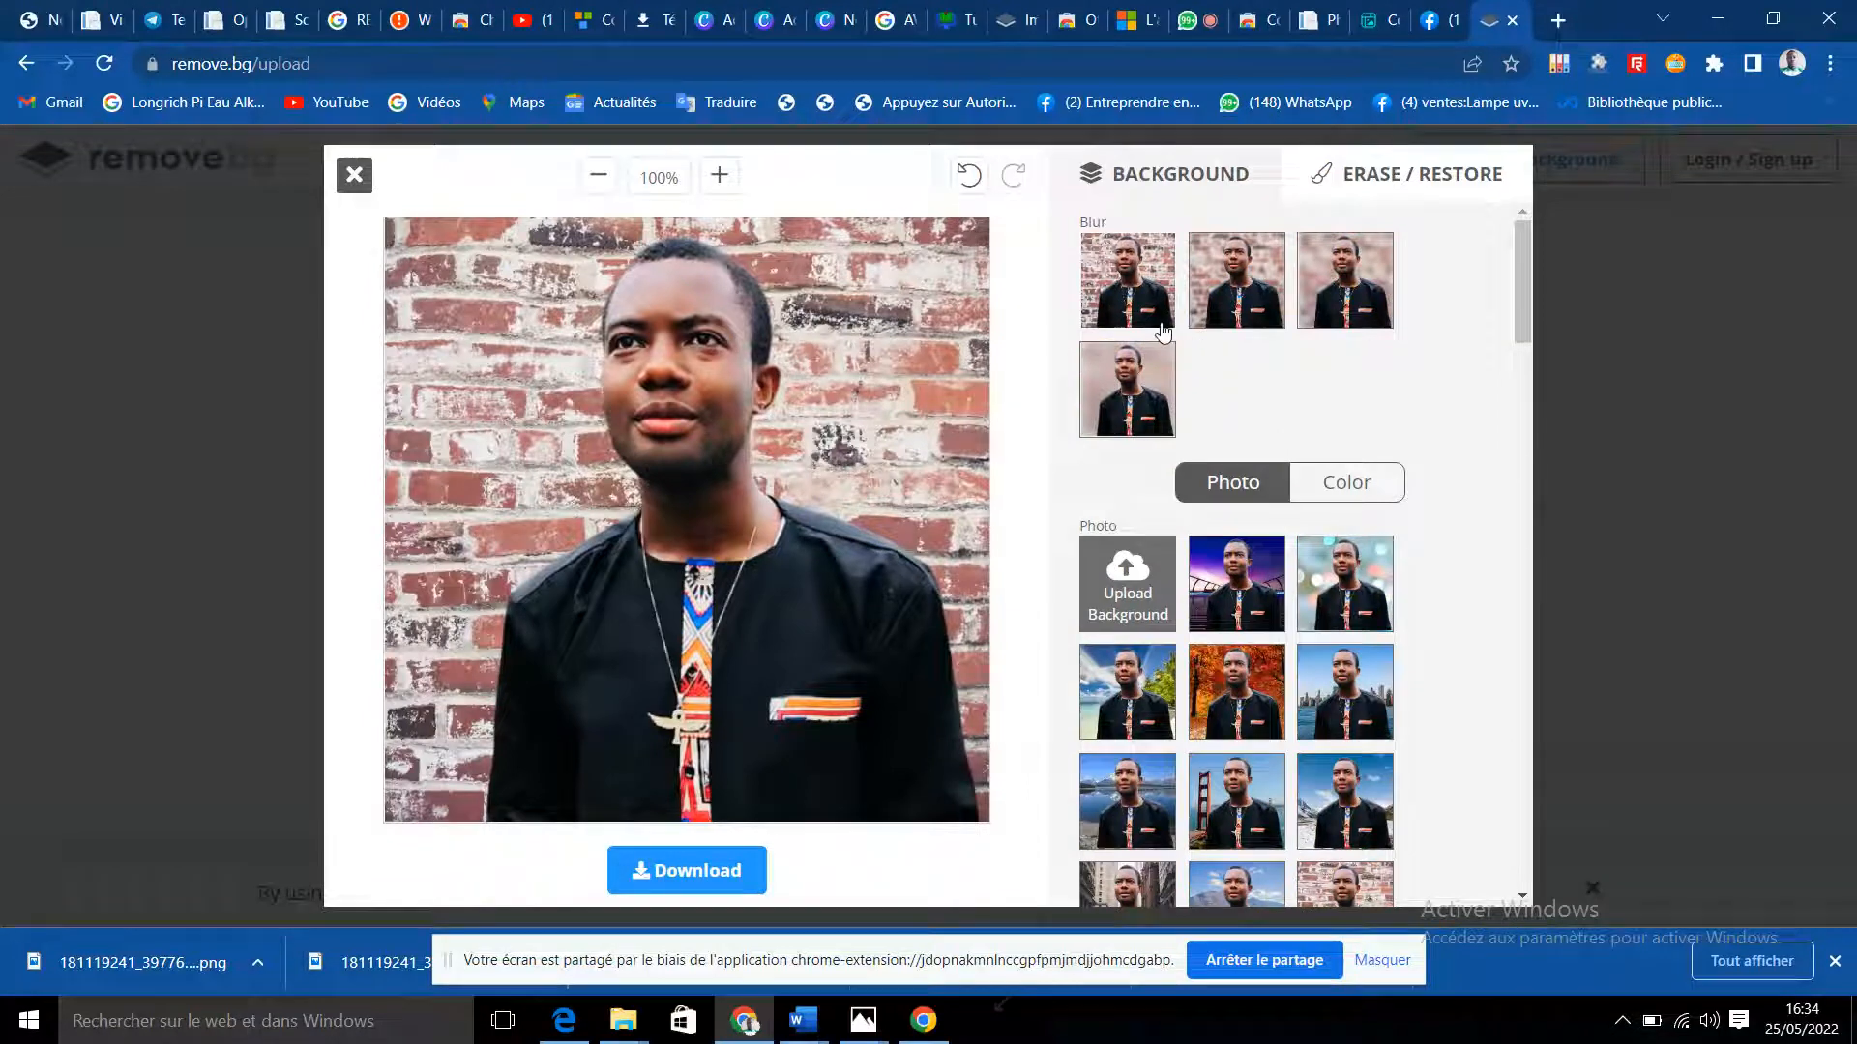
{"action": "scroll", "coordinate": [1228, 527], "scroll_direction": "down", "scroll_amount": 3}
{"action": "scroll", "coordinate": [1228, 532], "scroll_direction": "down", "scroll_amount": 2}
{"action": "scroll", "coordinate": [1238, 513], "scroll_direction": "up", "scroll_amount": 5}
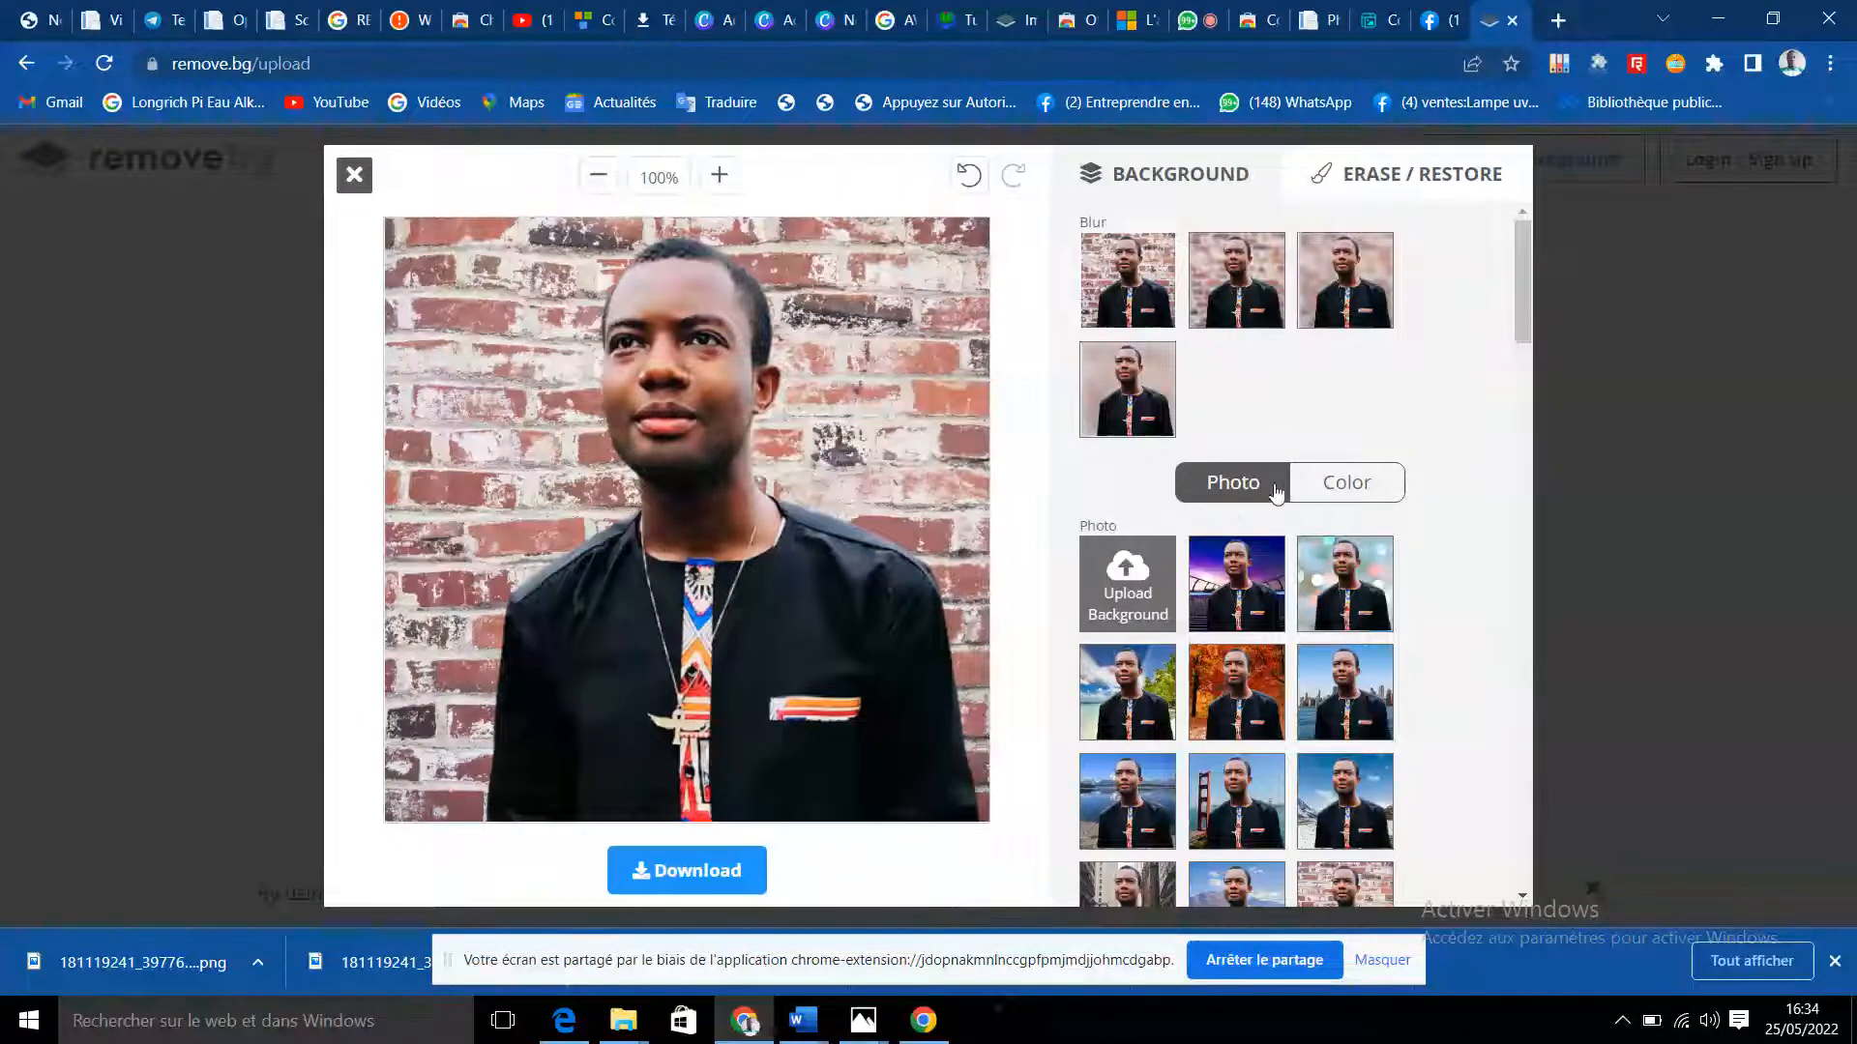
{"action": "left_click", "coordinate": [1139, 611]}
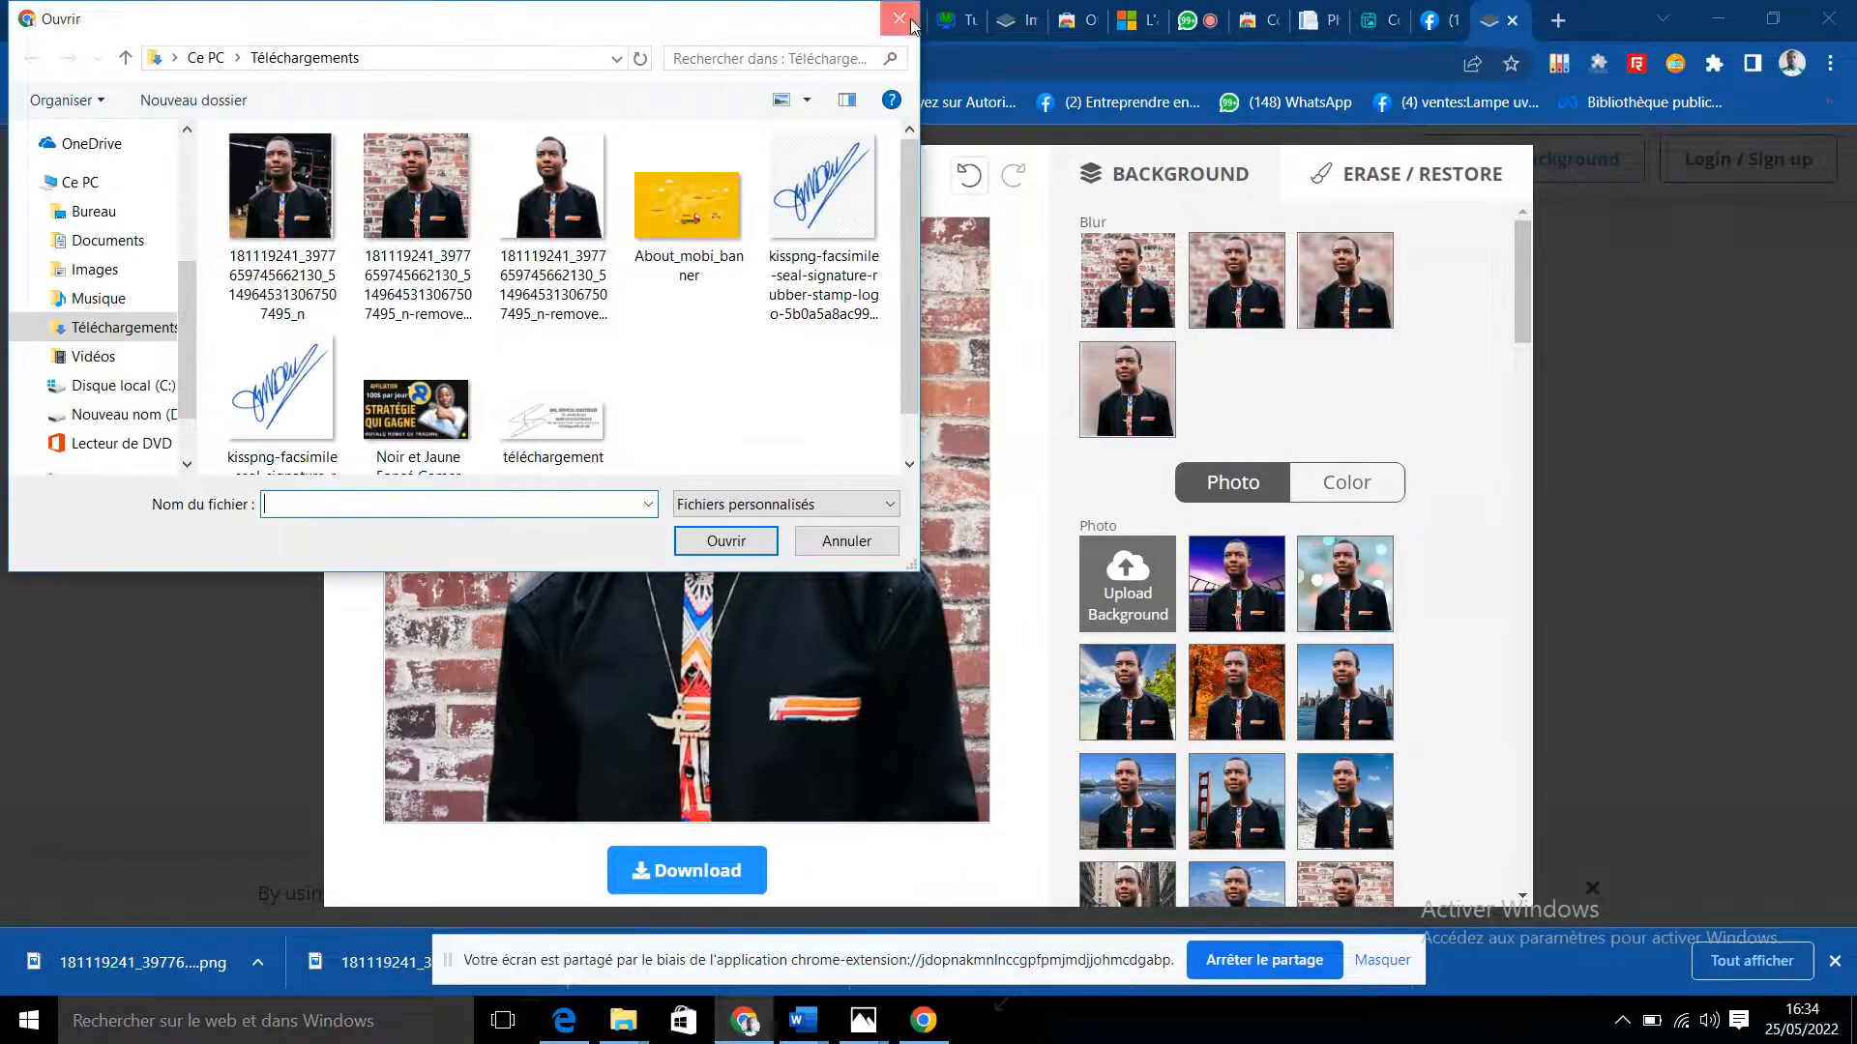
{"action": "left_click", "coordinate": [909, 23]}
{"action": "scroll", "coordinate": [1161, 464], "scroll_direction": "down", "scroll_amount": 5}
{"action": "scroll", "coordinate": [1170, 451], "scroll_direction": "up", "scroll_amount": 5}
{"action": "scroll", "coordinate": [1204, 366], "scroll_direction": "down", "scroll_amount": 6}
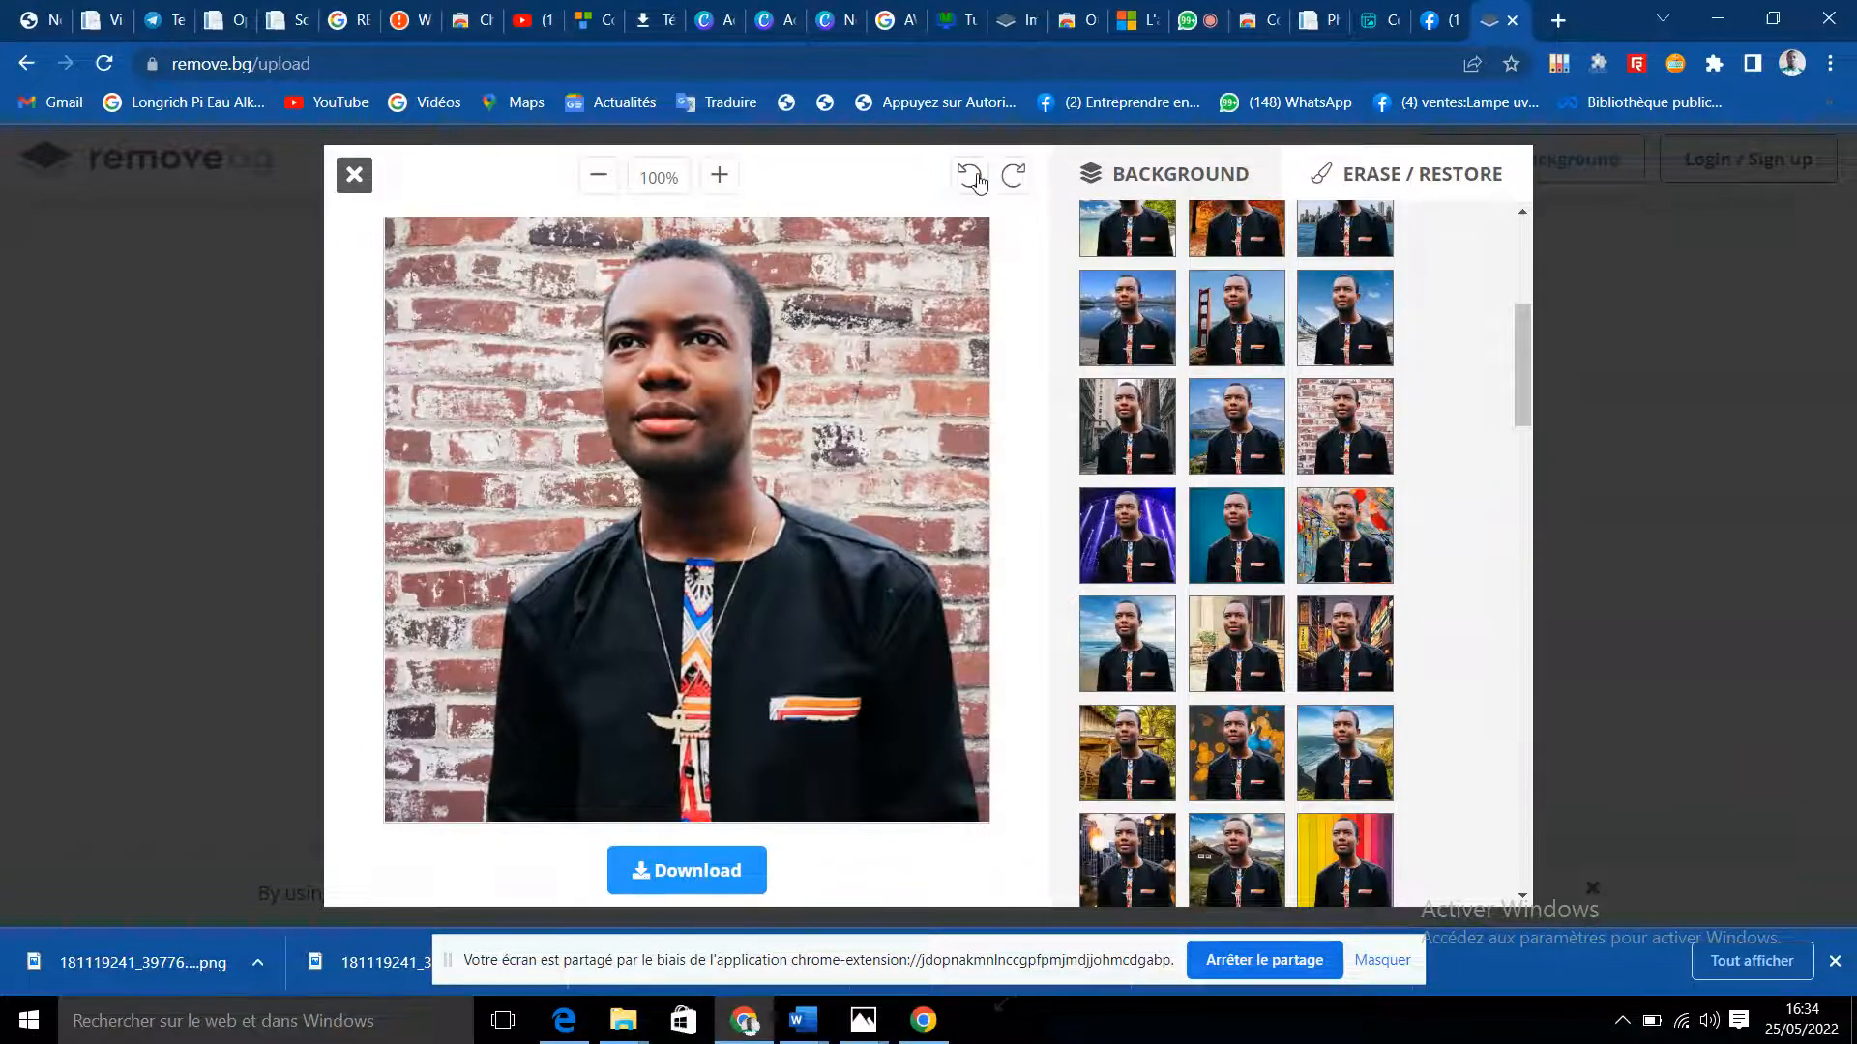
- Undo all background changes back to the transparent cutout
{"action": "left_click", "coordinate": [977, 180]}
{"action": "left_click", "coordinate": [978, 180]}
{"action": "left_click", "coordinate": [978, 180]}
{"action": "left_click", "coordinate": [978, 180]}
{"action": "left_click", "coordinate": [978, 180]}
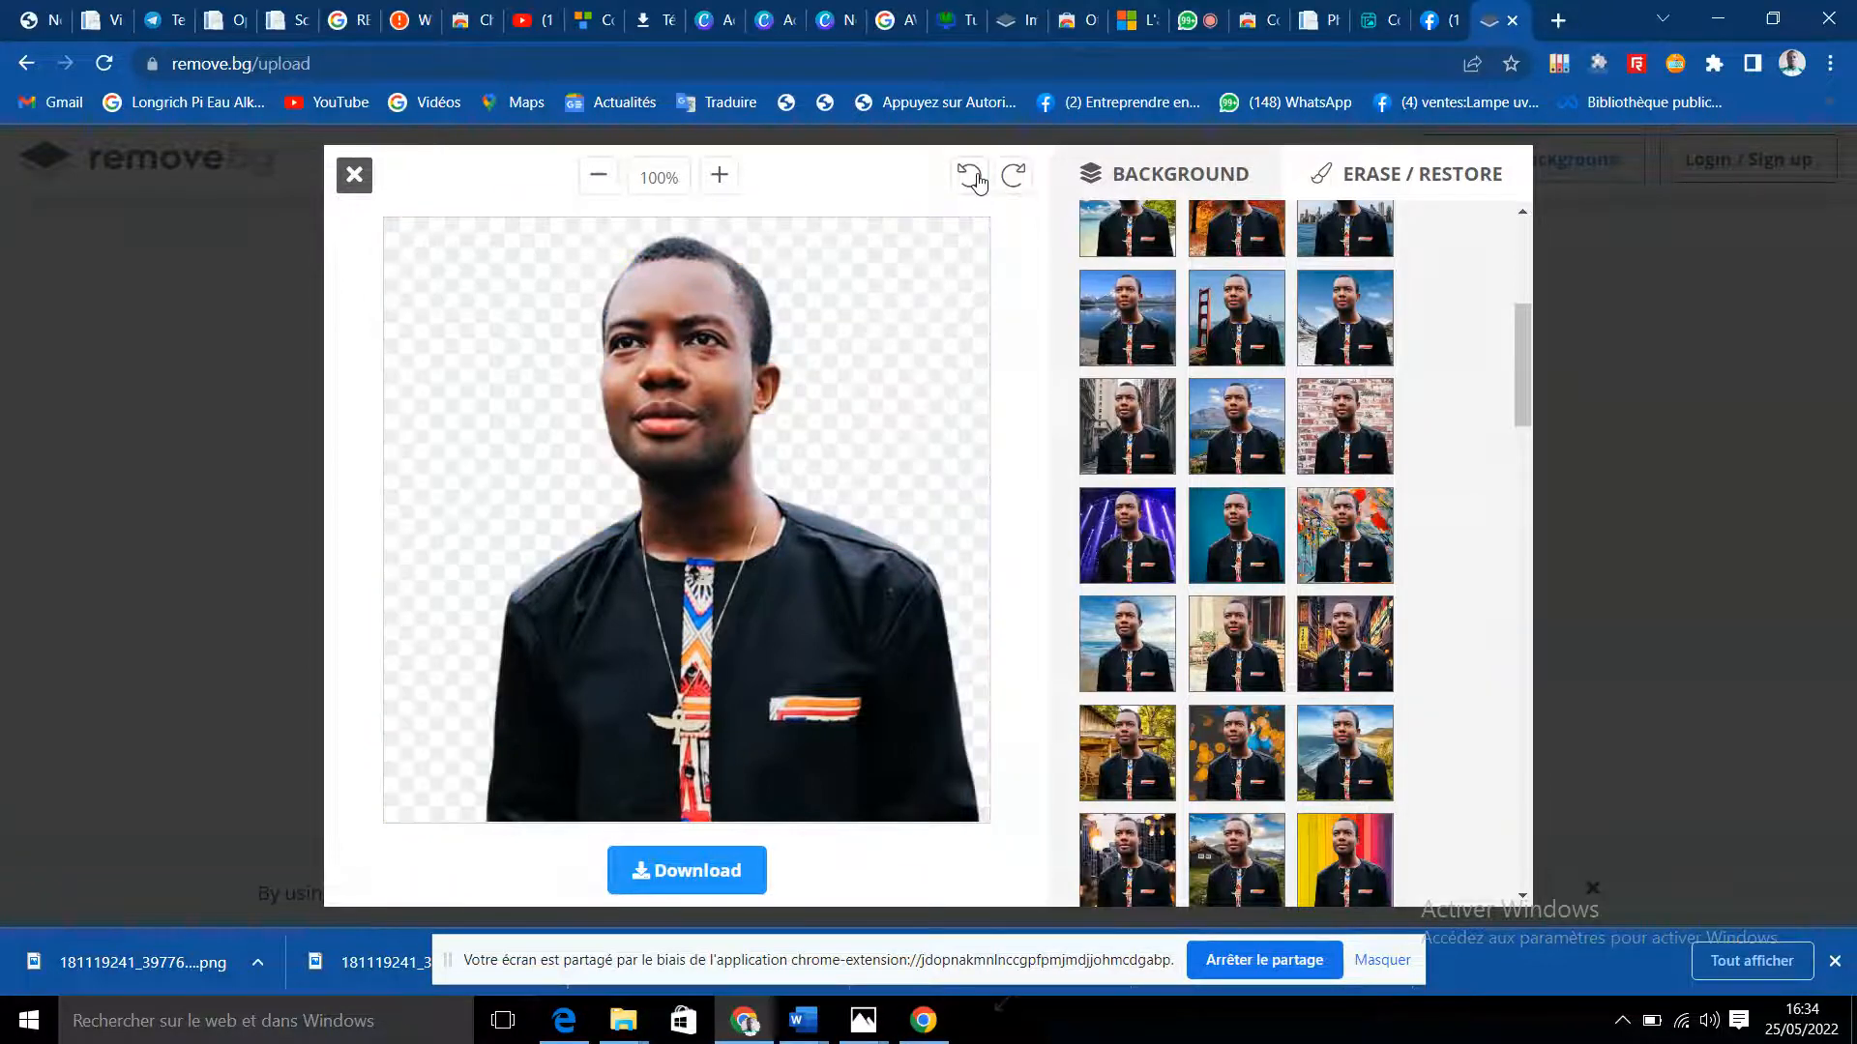
{"action": "left_click", "coordinate": [978, 180]}
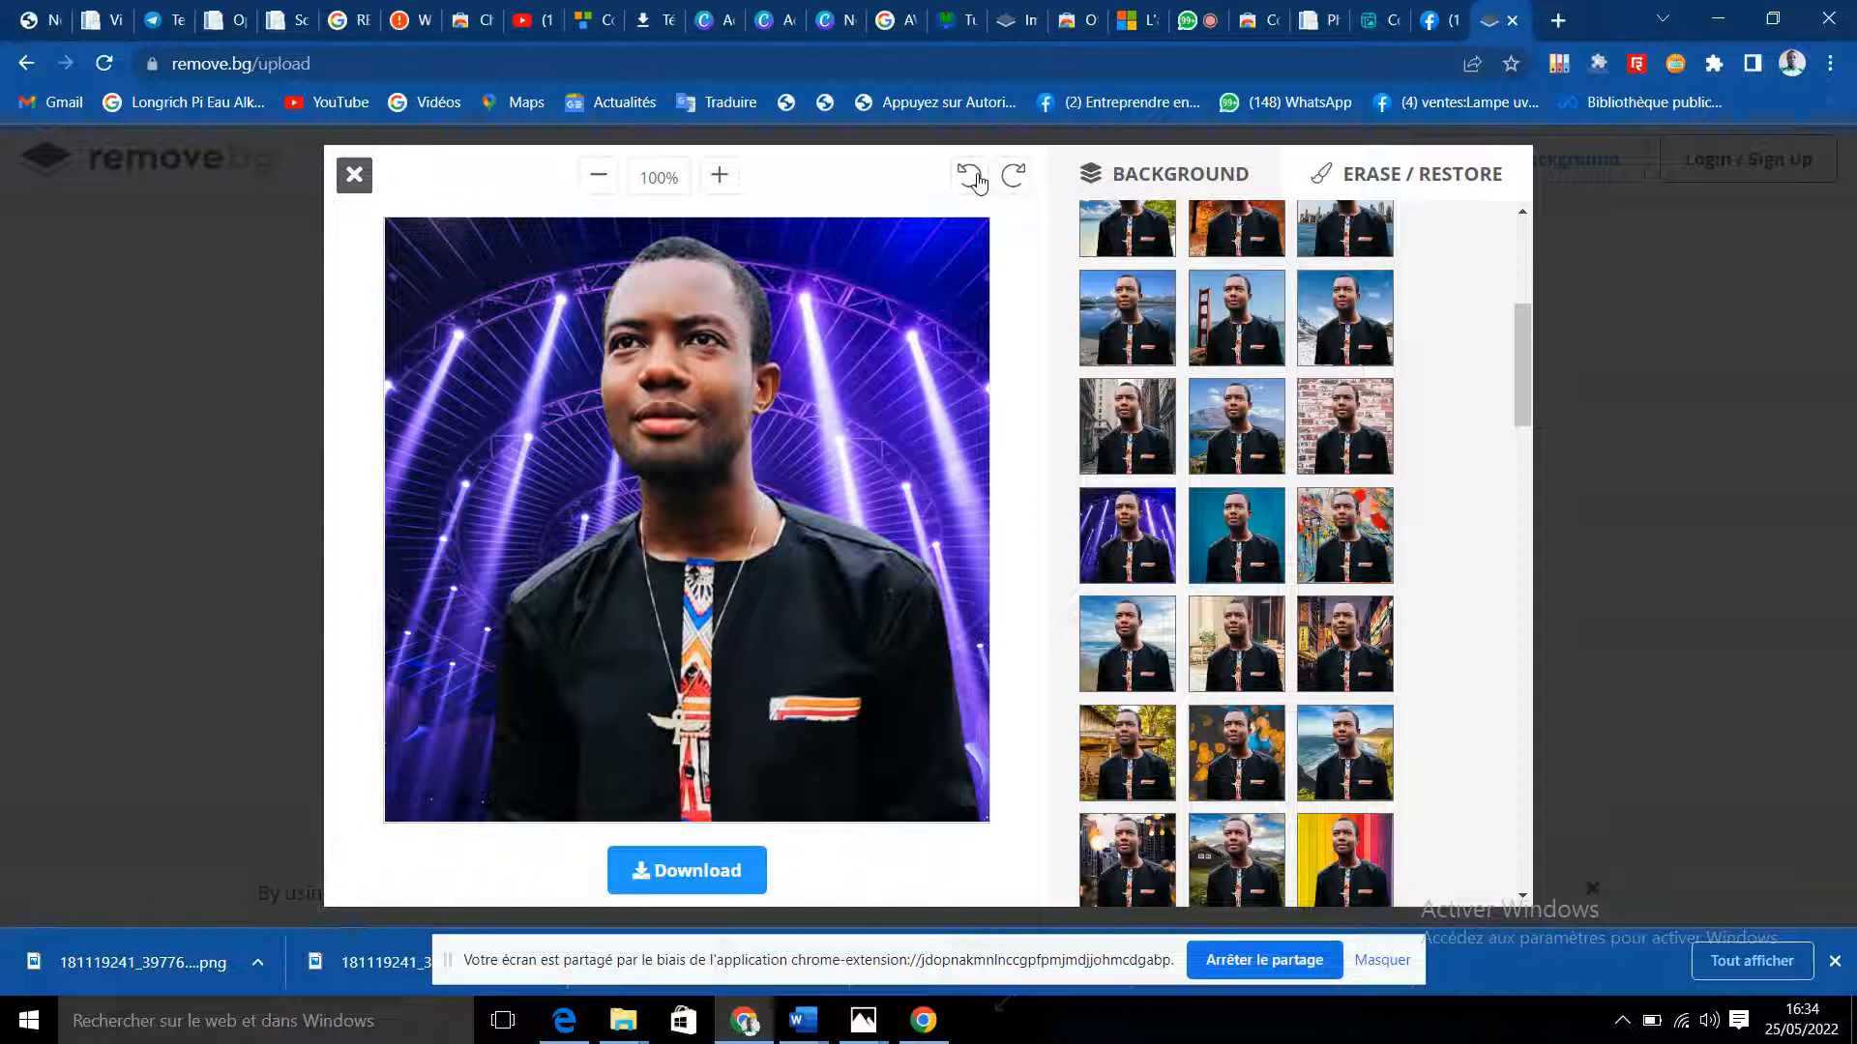
{"action": "left_click", "coordinate": [978, 180]}
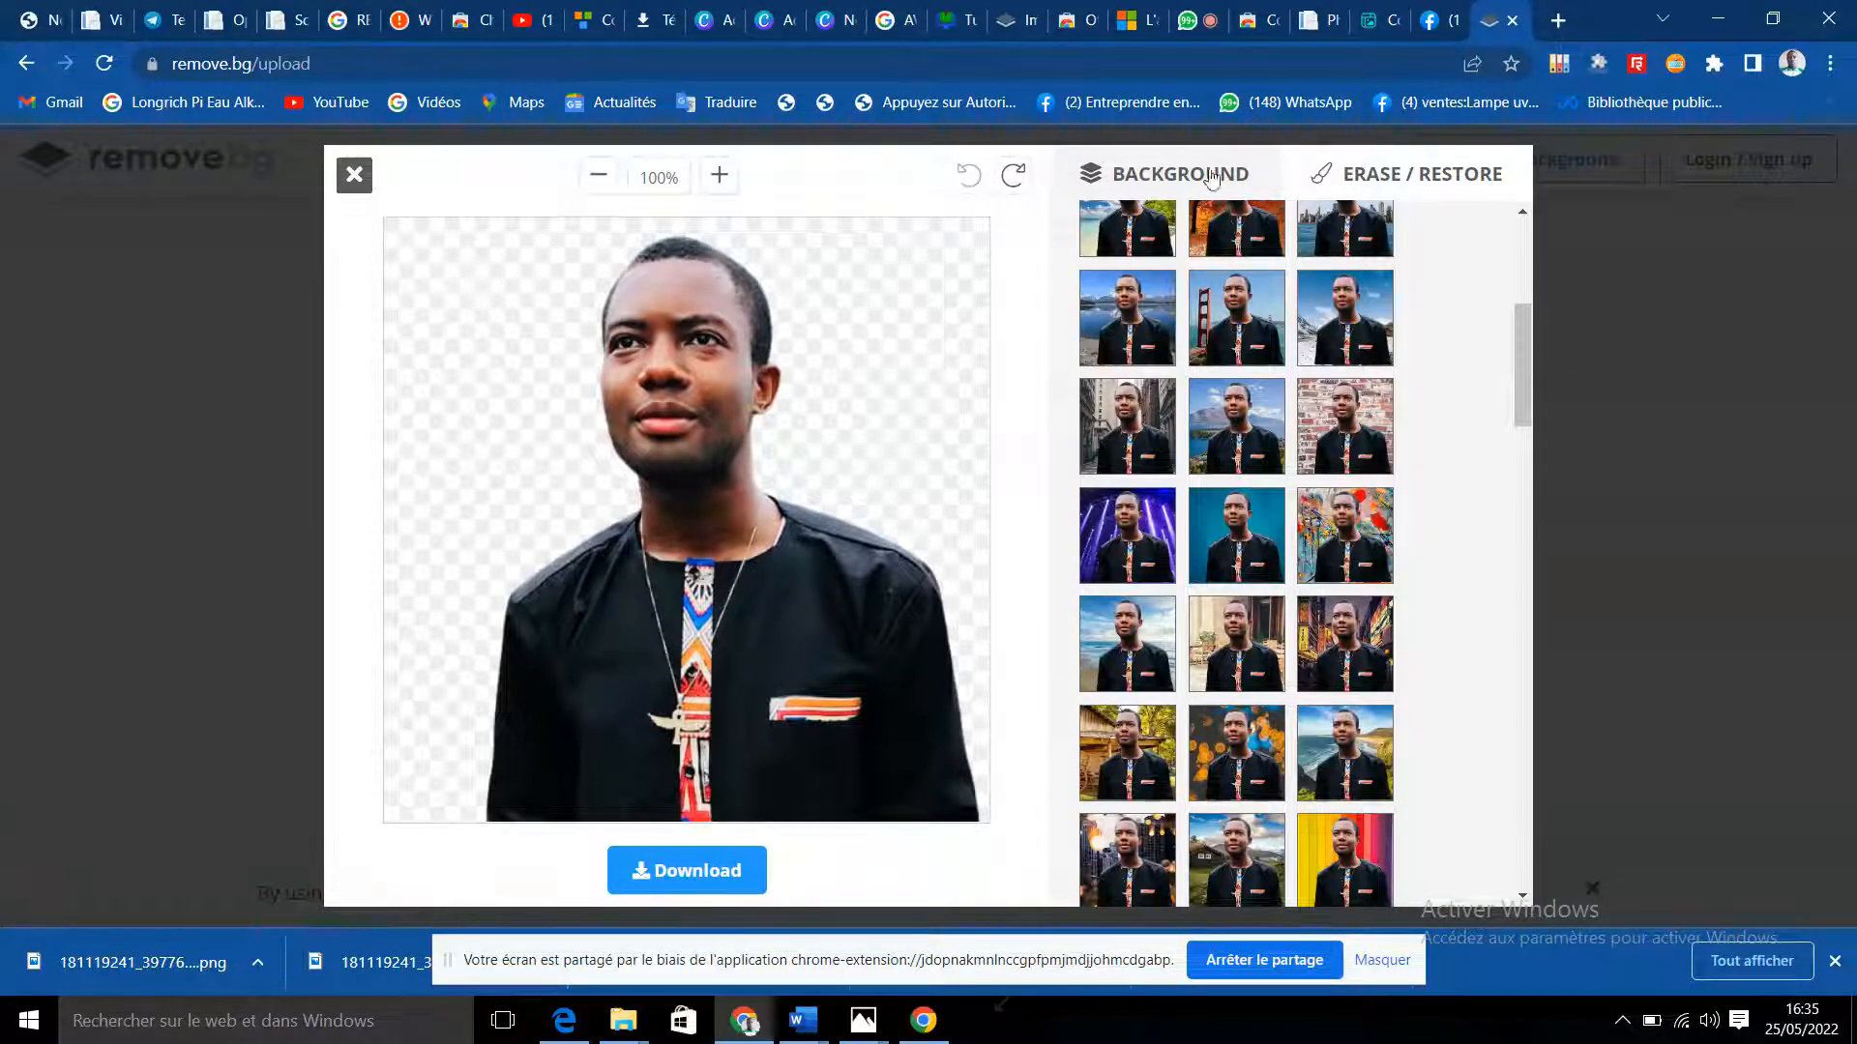
- Enlarge the Erase brush to about two thirds of its range and erase along the edge of the head near the ear
{"action": "left_click", "coordinate": [1324, 180]}
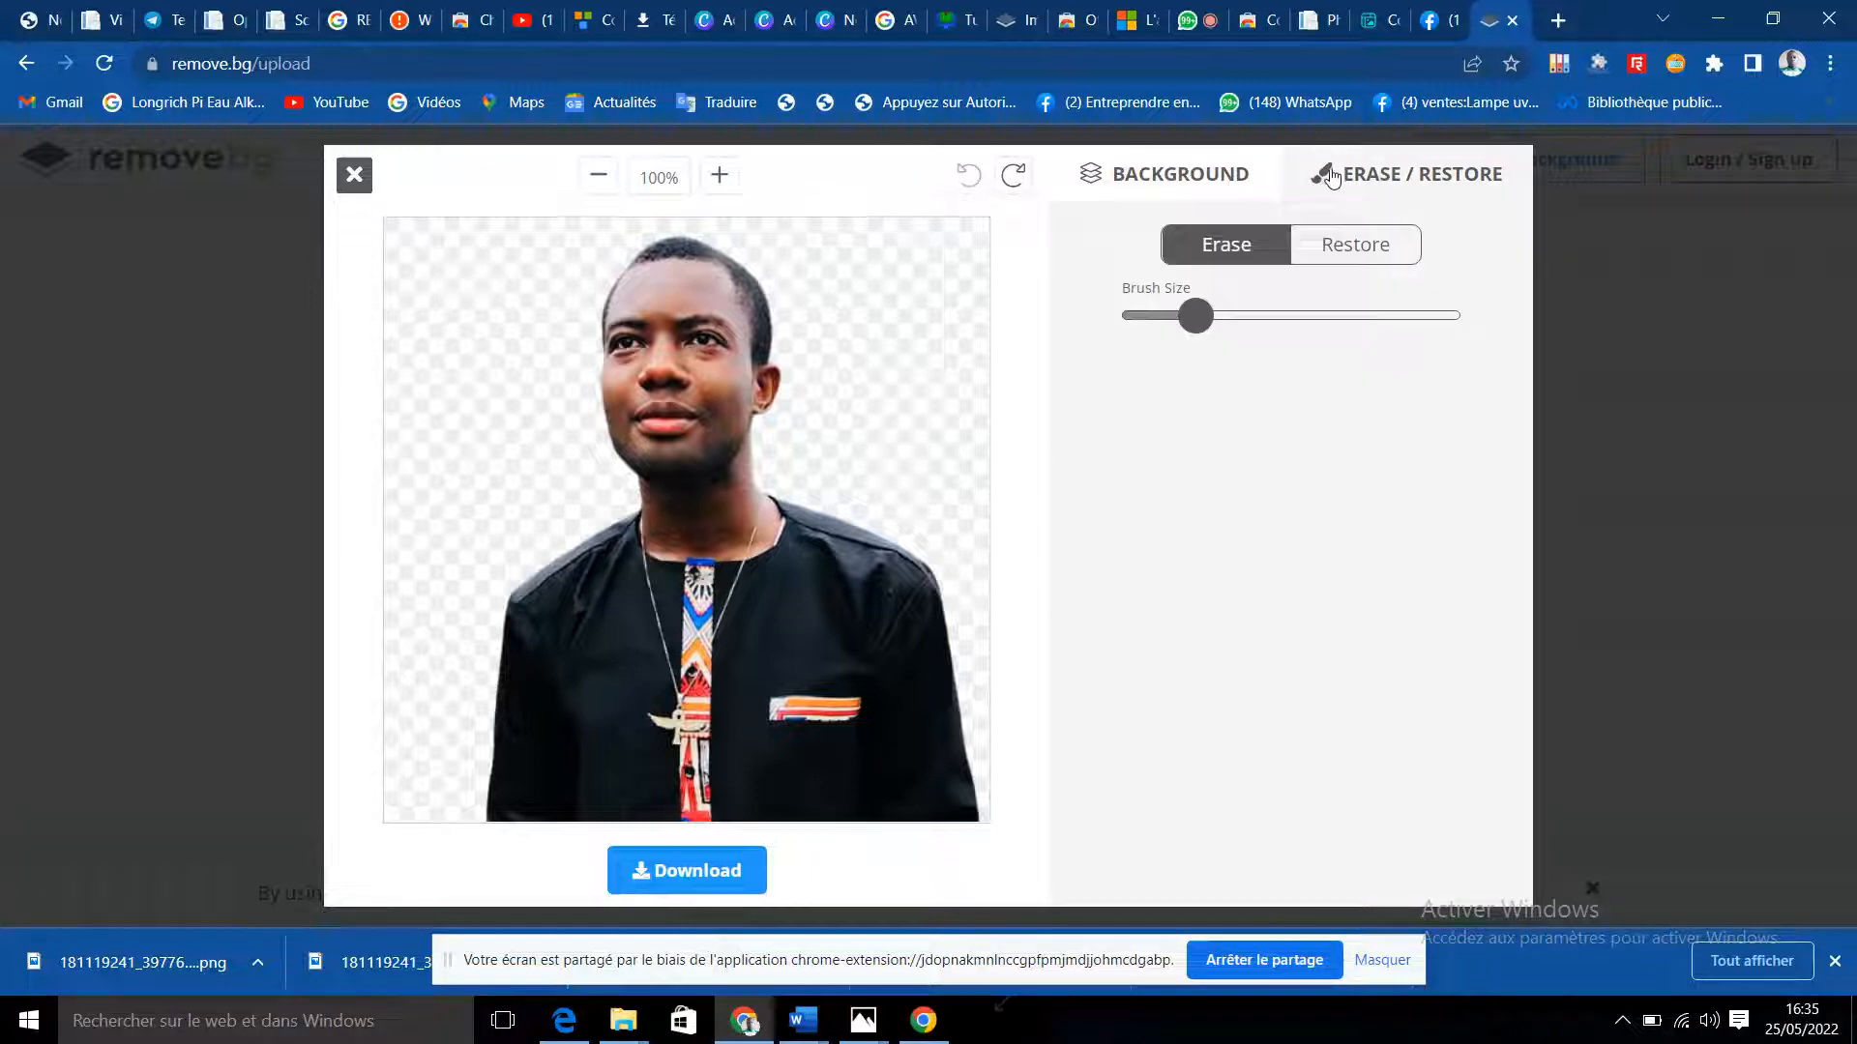
{"action": "left_click_drag", "start_coordinate": [1202, 317], "coordinate": [1353, 319]}
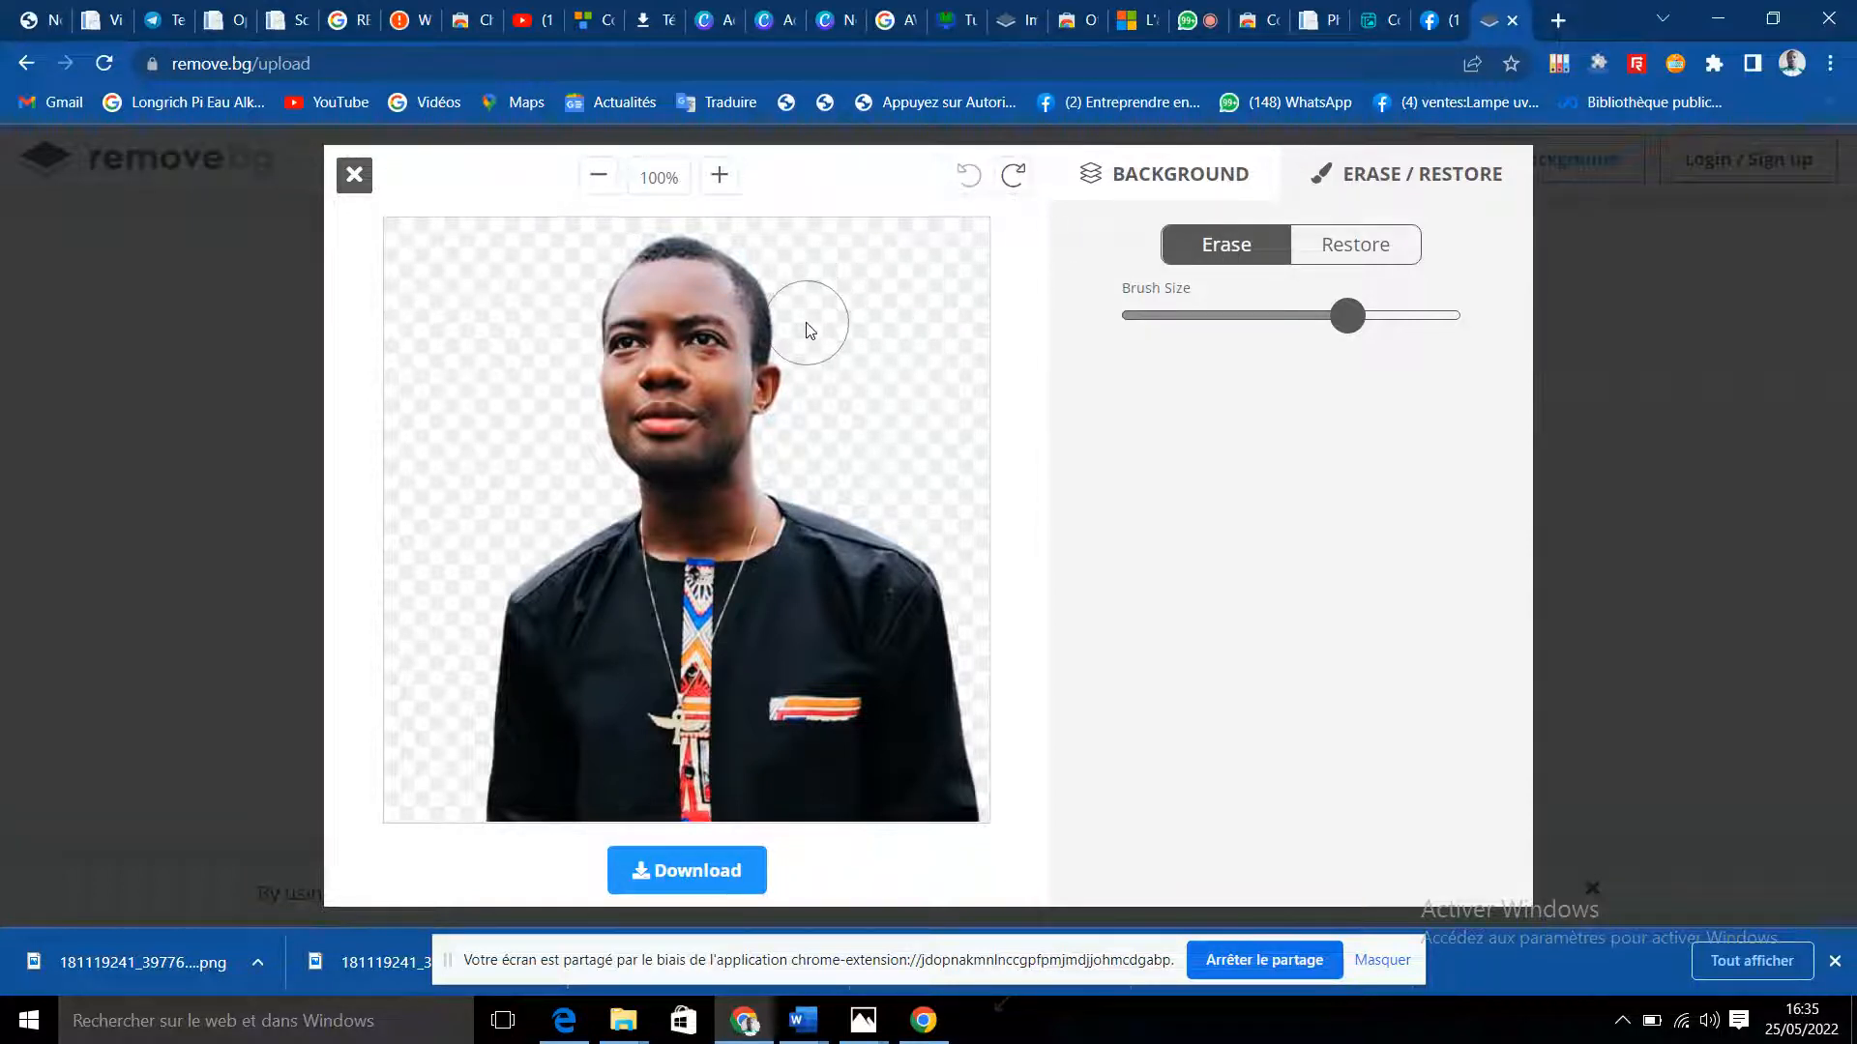
{"action": "left_click_drag", "start_coordinate": [809, 331], "coordinate": [790, 292]}
{"action": "left_click", "coordinate": [787, 274]}
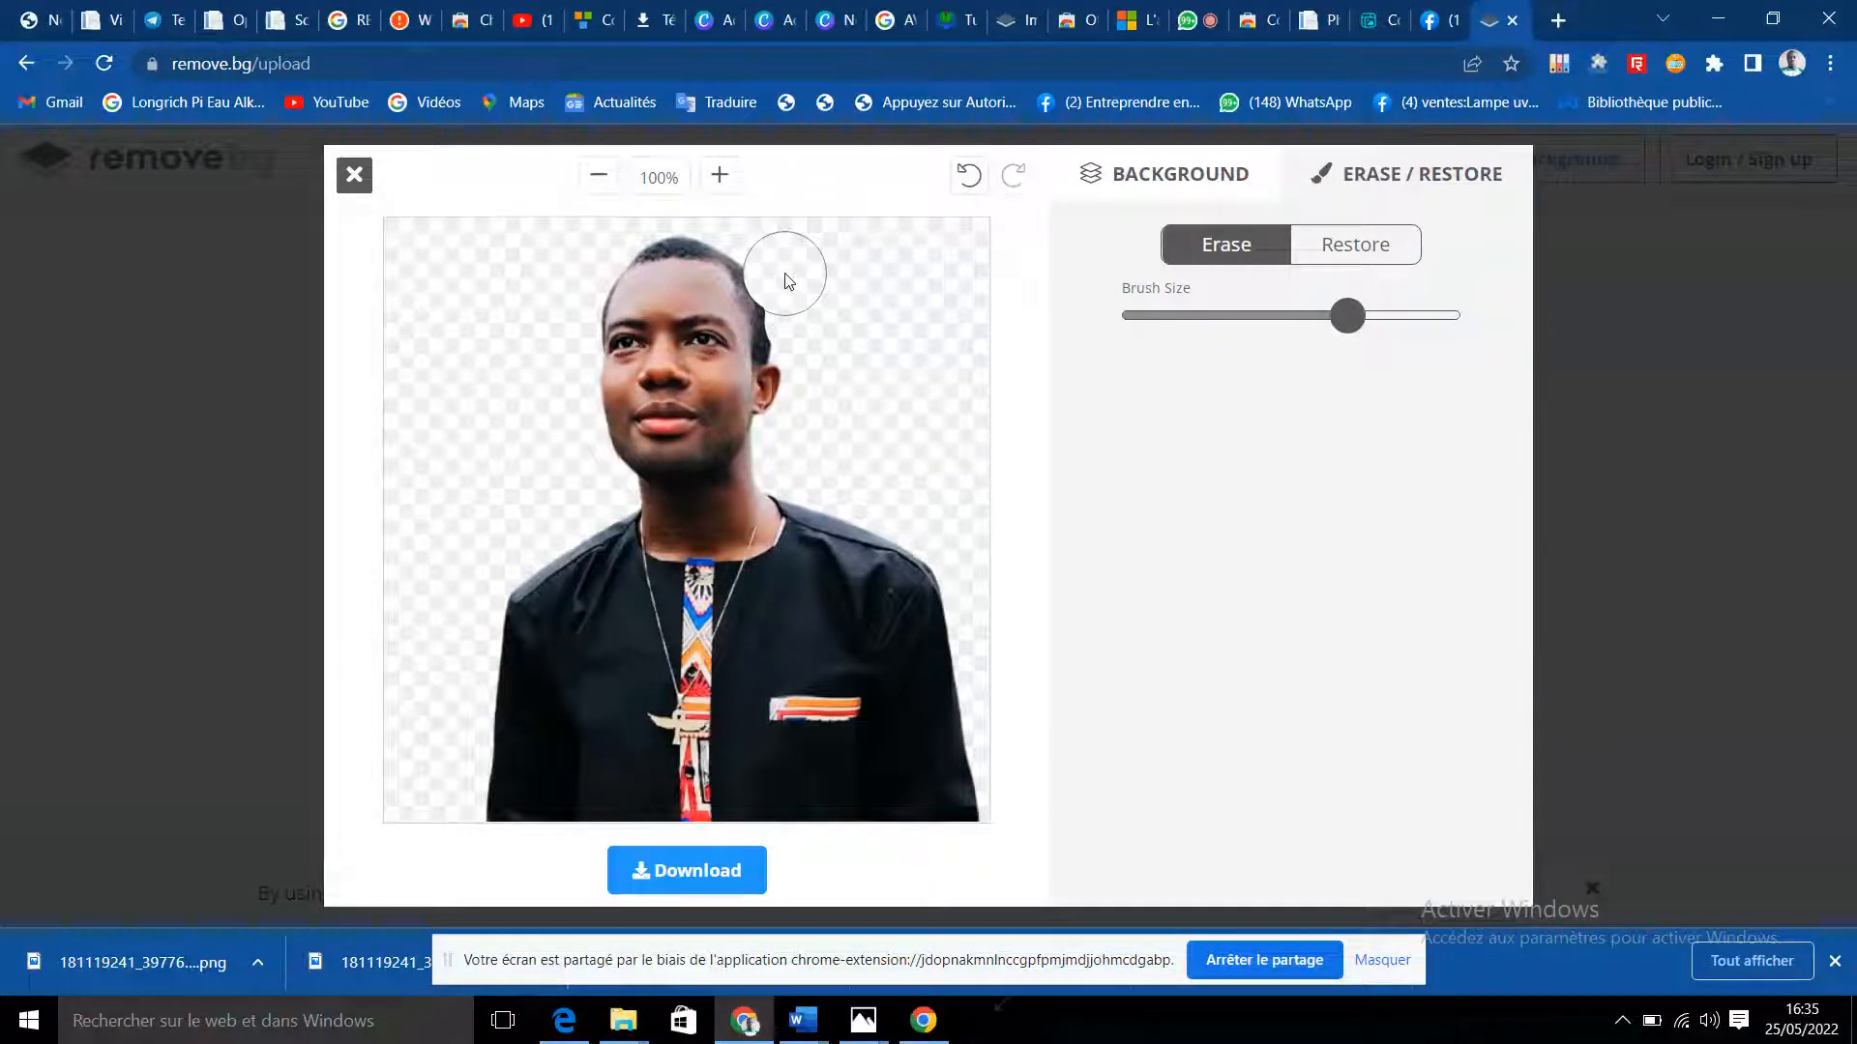
- Erase more of the head's edge just above the ear and reduce the Erase brush size to about half its range
{"action": "left_click", "coordinate": [791, 302]}
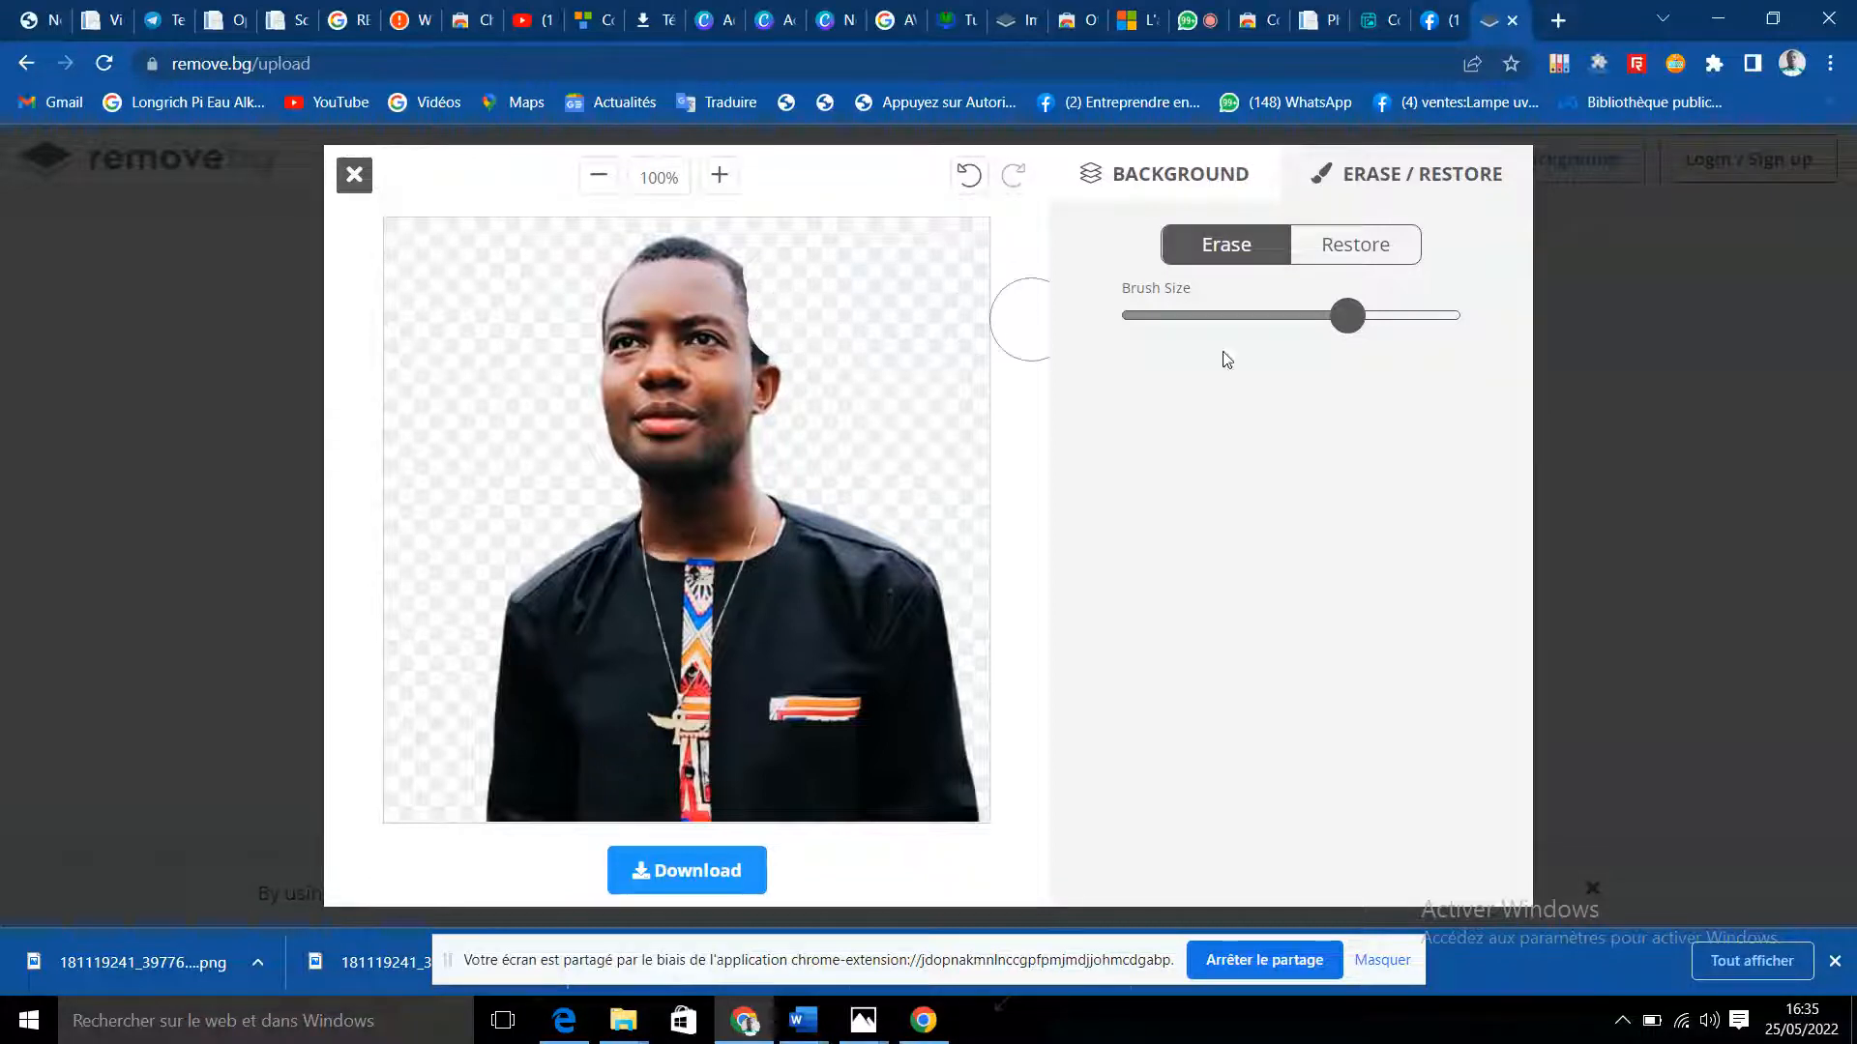
{"action": "left_click_drag", "start_coordinate": [1340, 324], "coordinate": [1282, 324]}
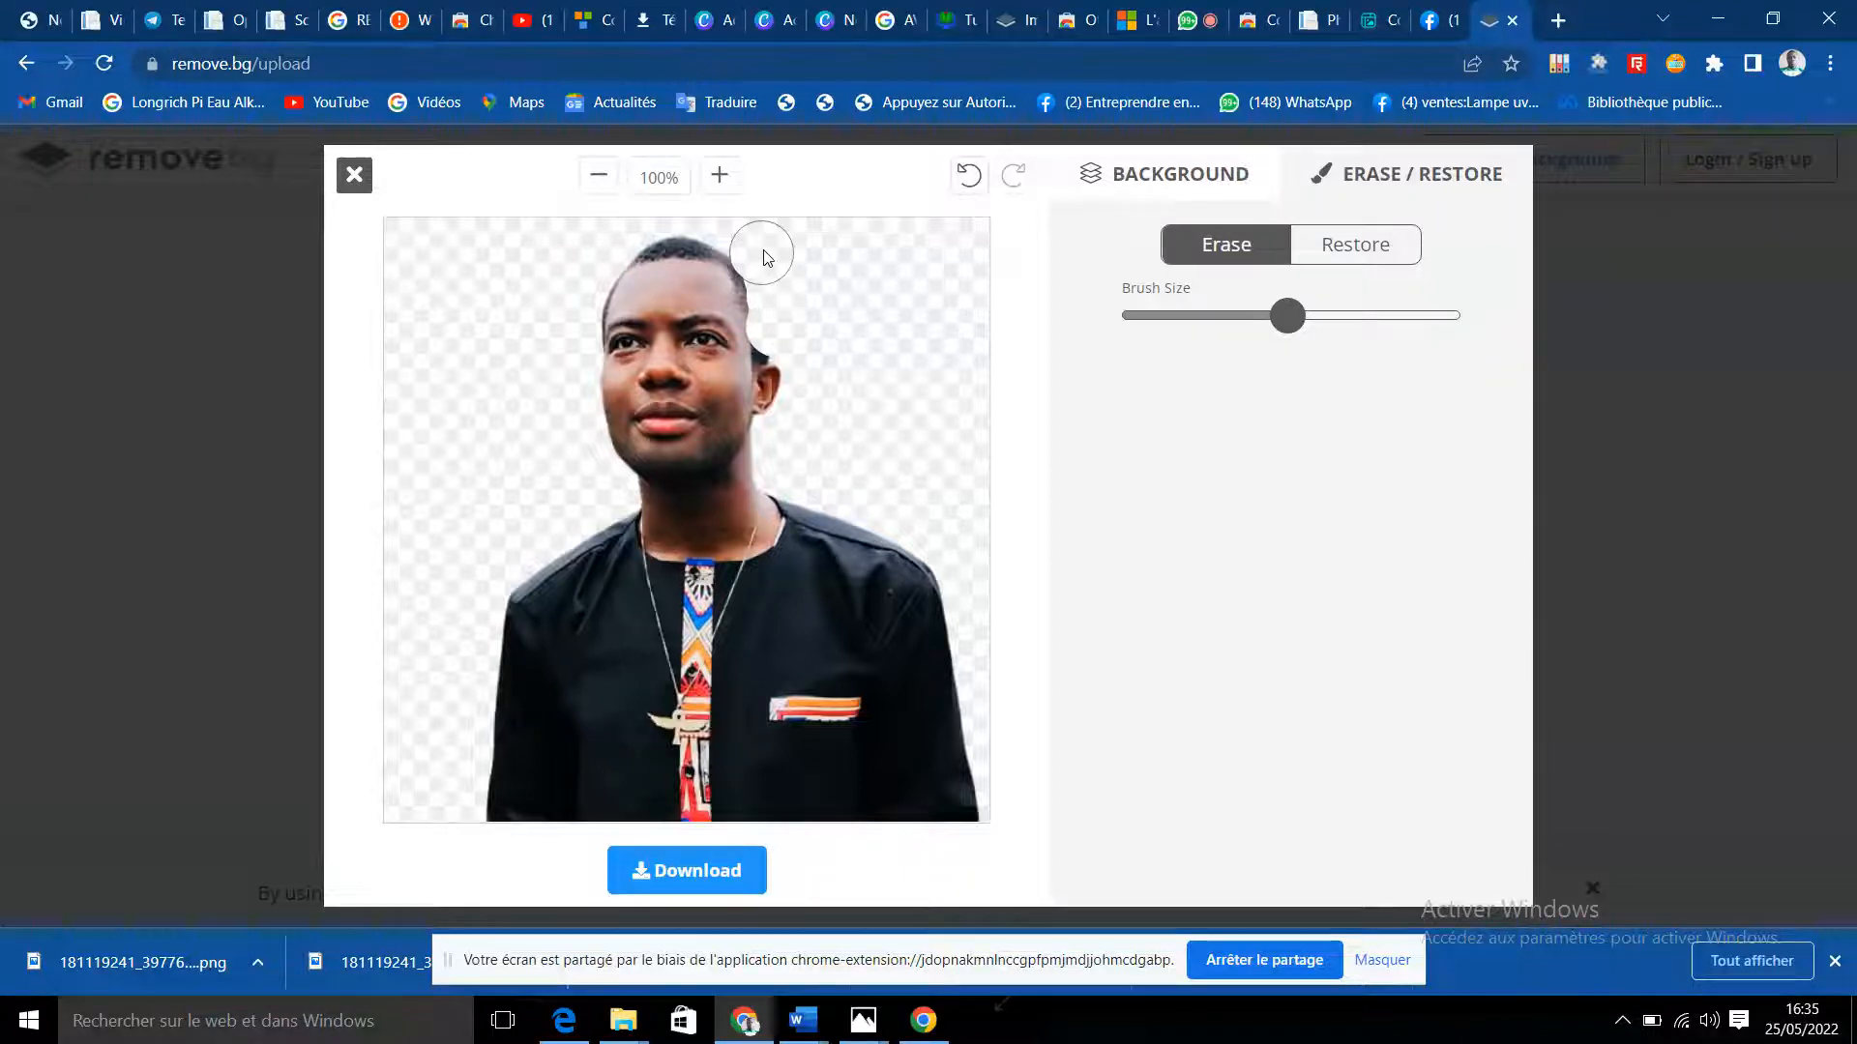
- Download the retouched transparent cutout and check the saved PNG in the photo viewer before returning to the browser
{"action": "left_click", "coordinate": [645, 874]}
{"action": "left_click", "coordinate": [904, 557]}
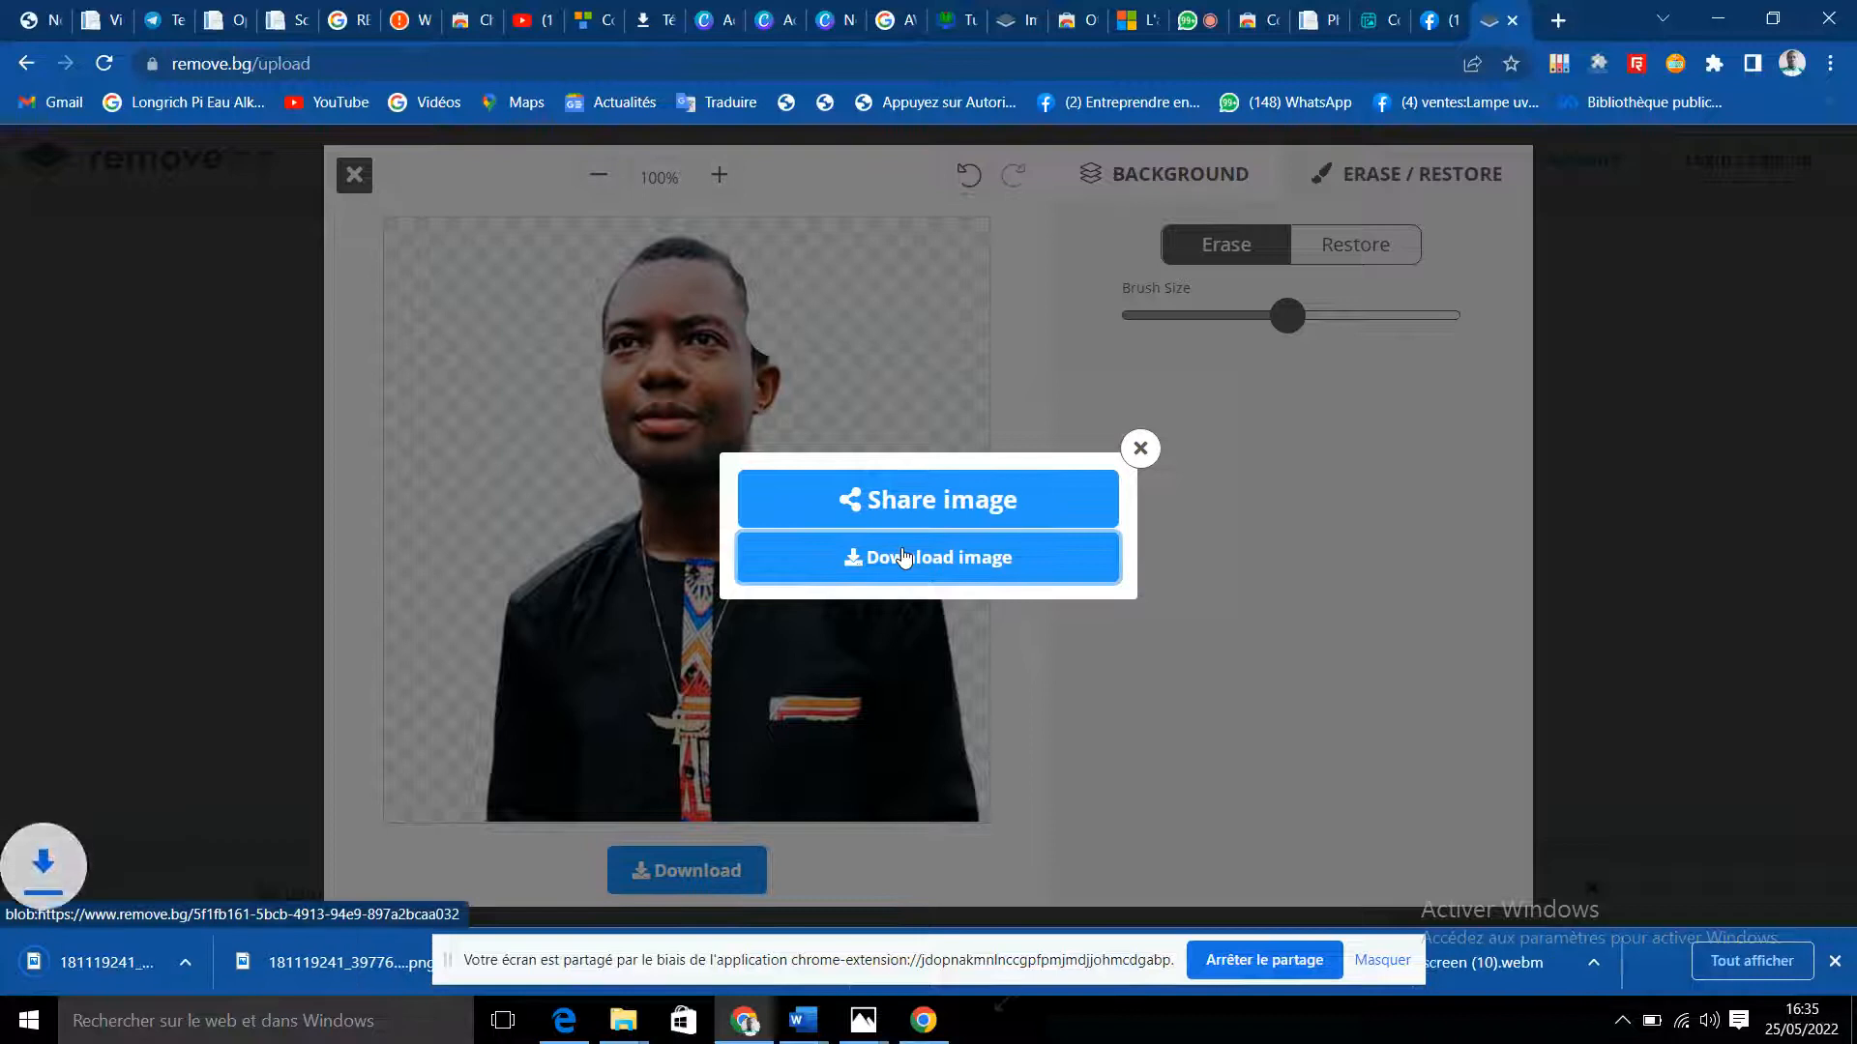
{"action": "left_click", "coordinate": [224, 957]}
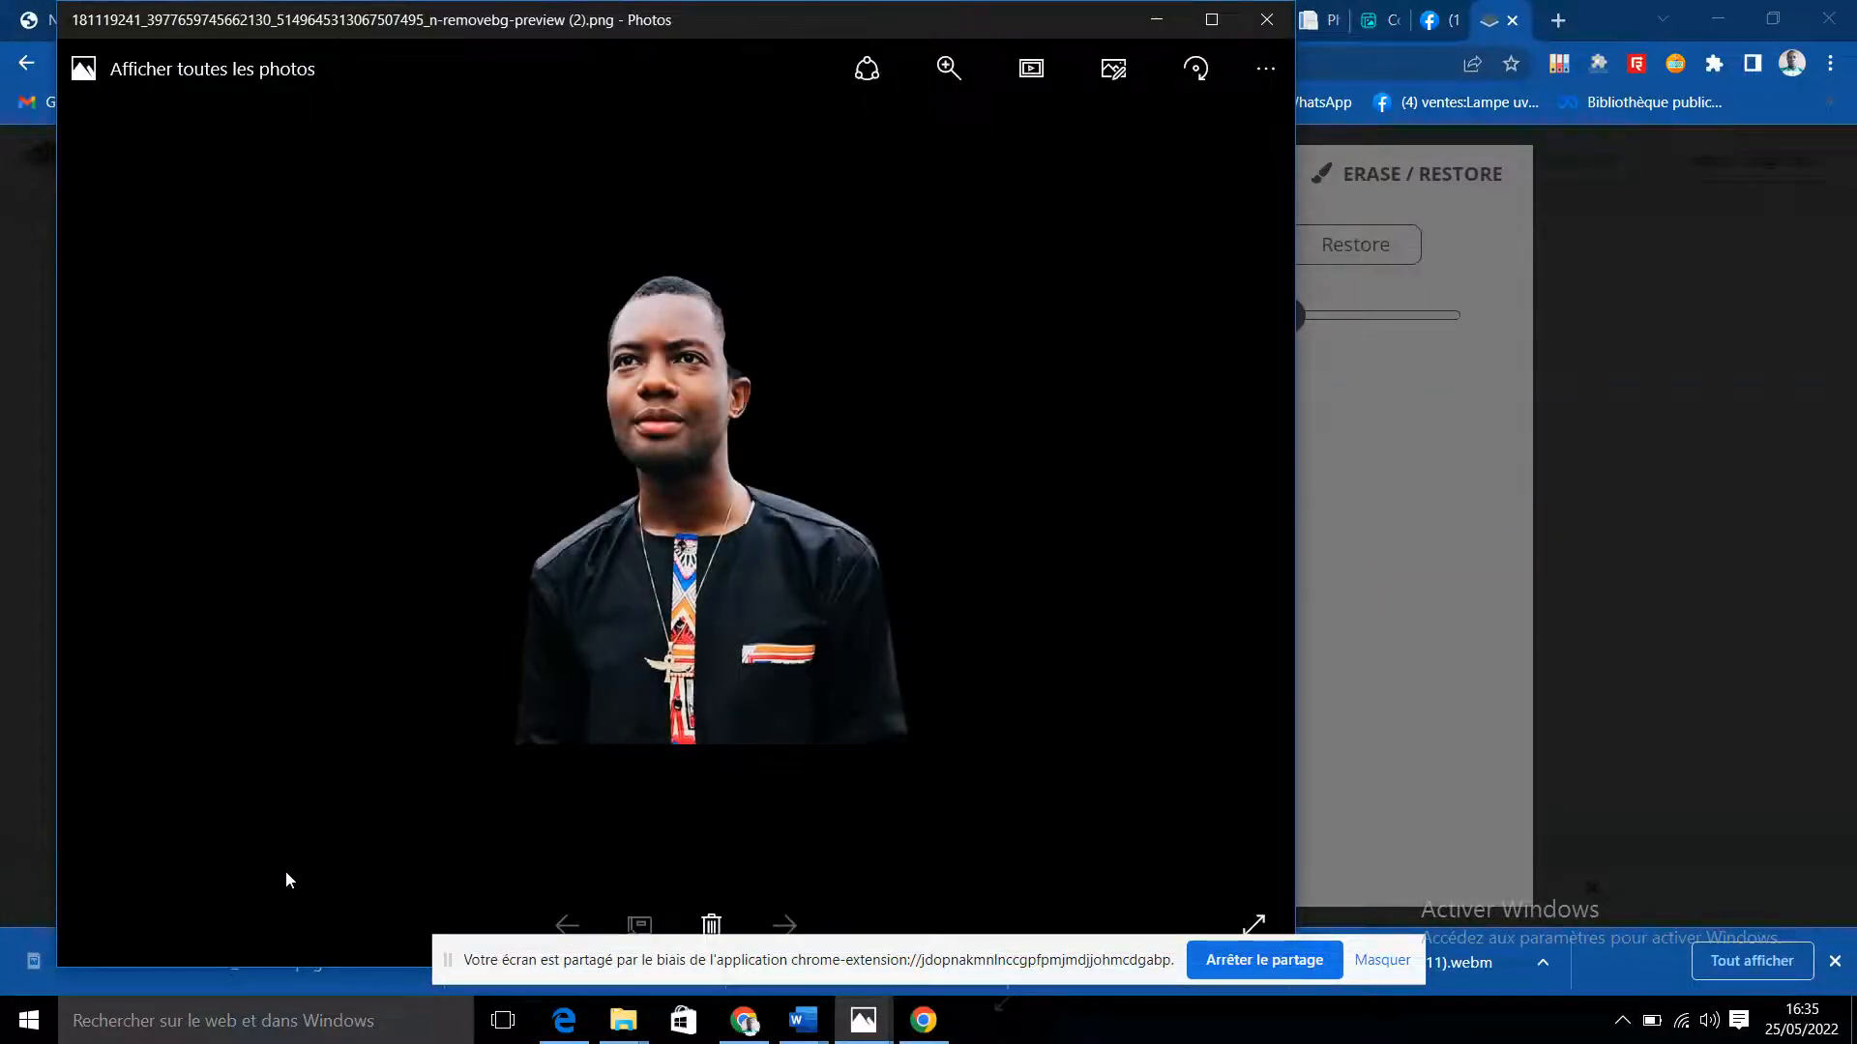
{"action": "left_click", "coordinate": [1257, 21]}
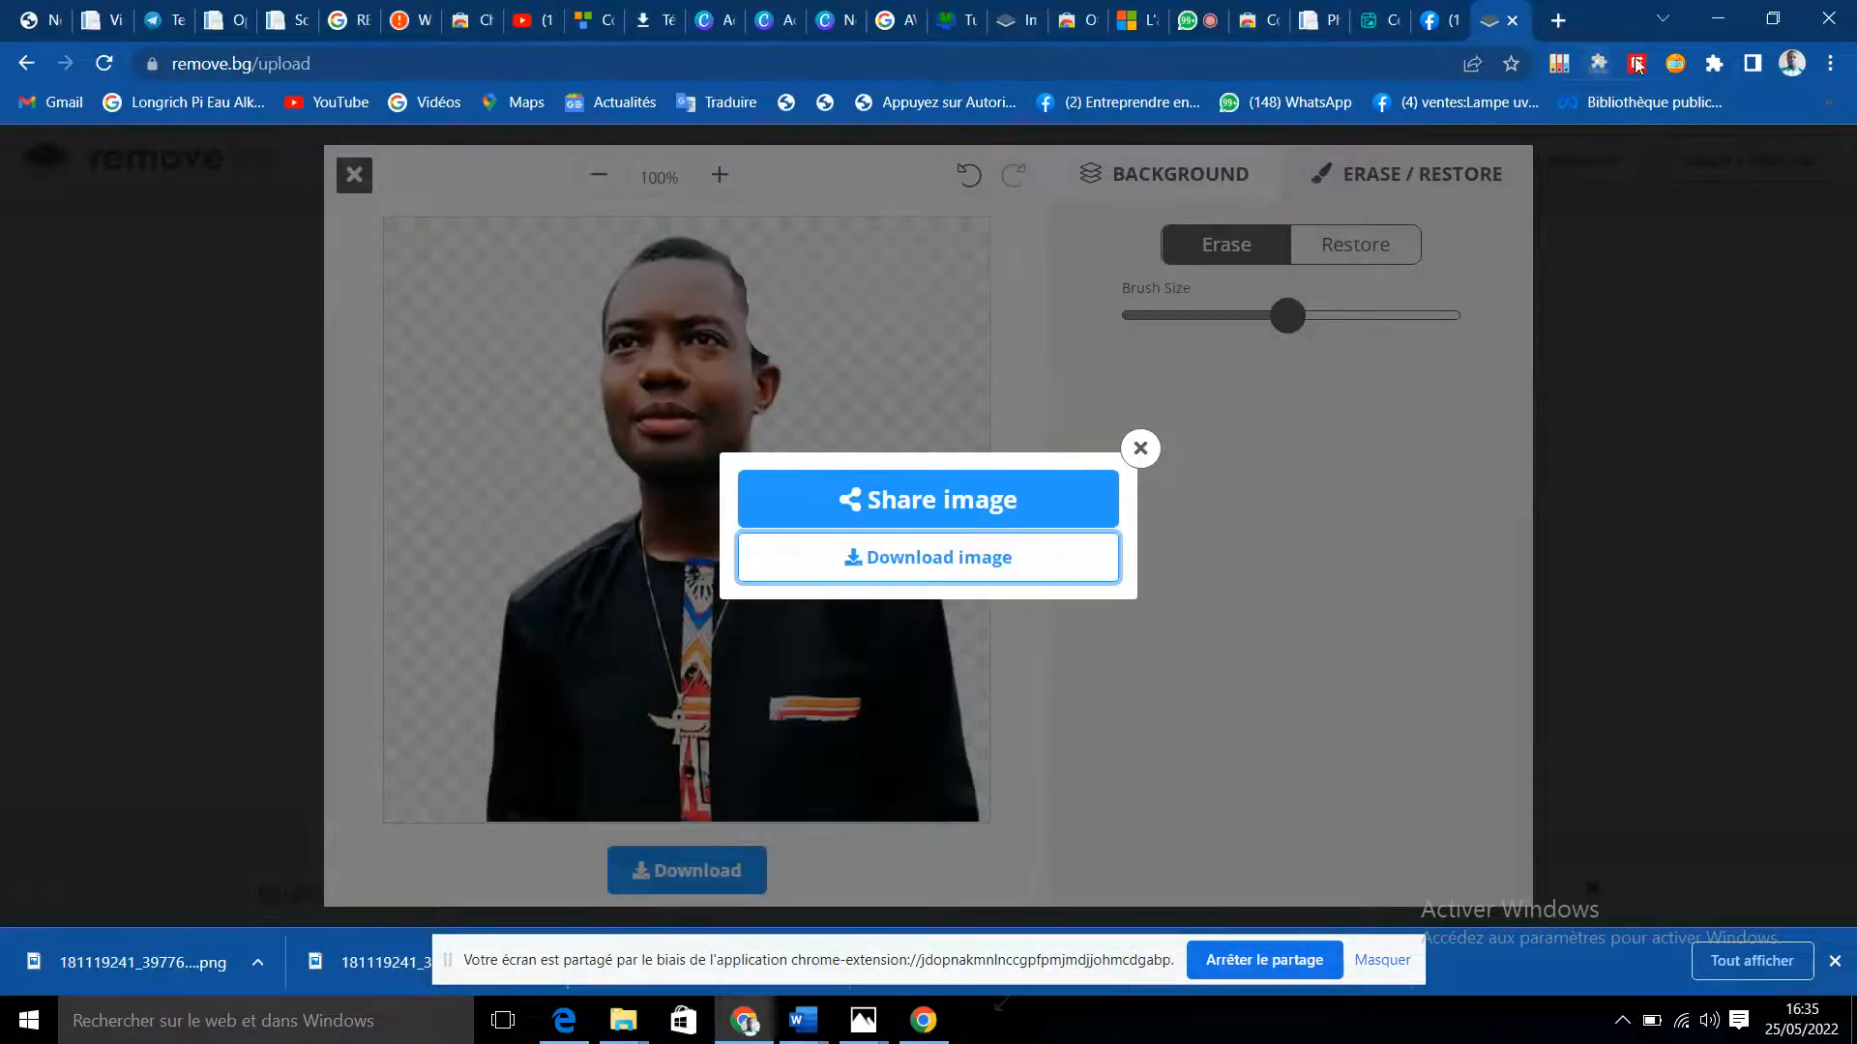
{"action": "left_click", "coordinate": [1713, 64]}
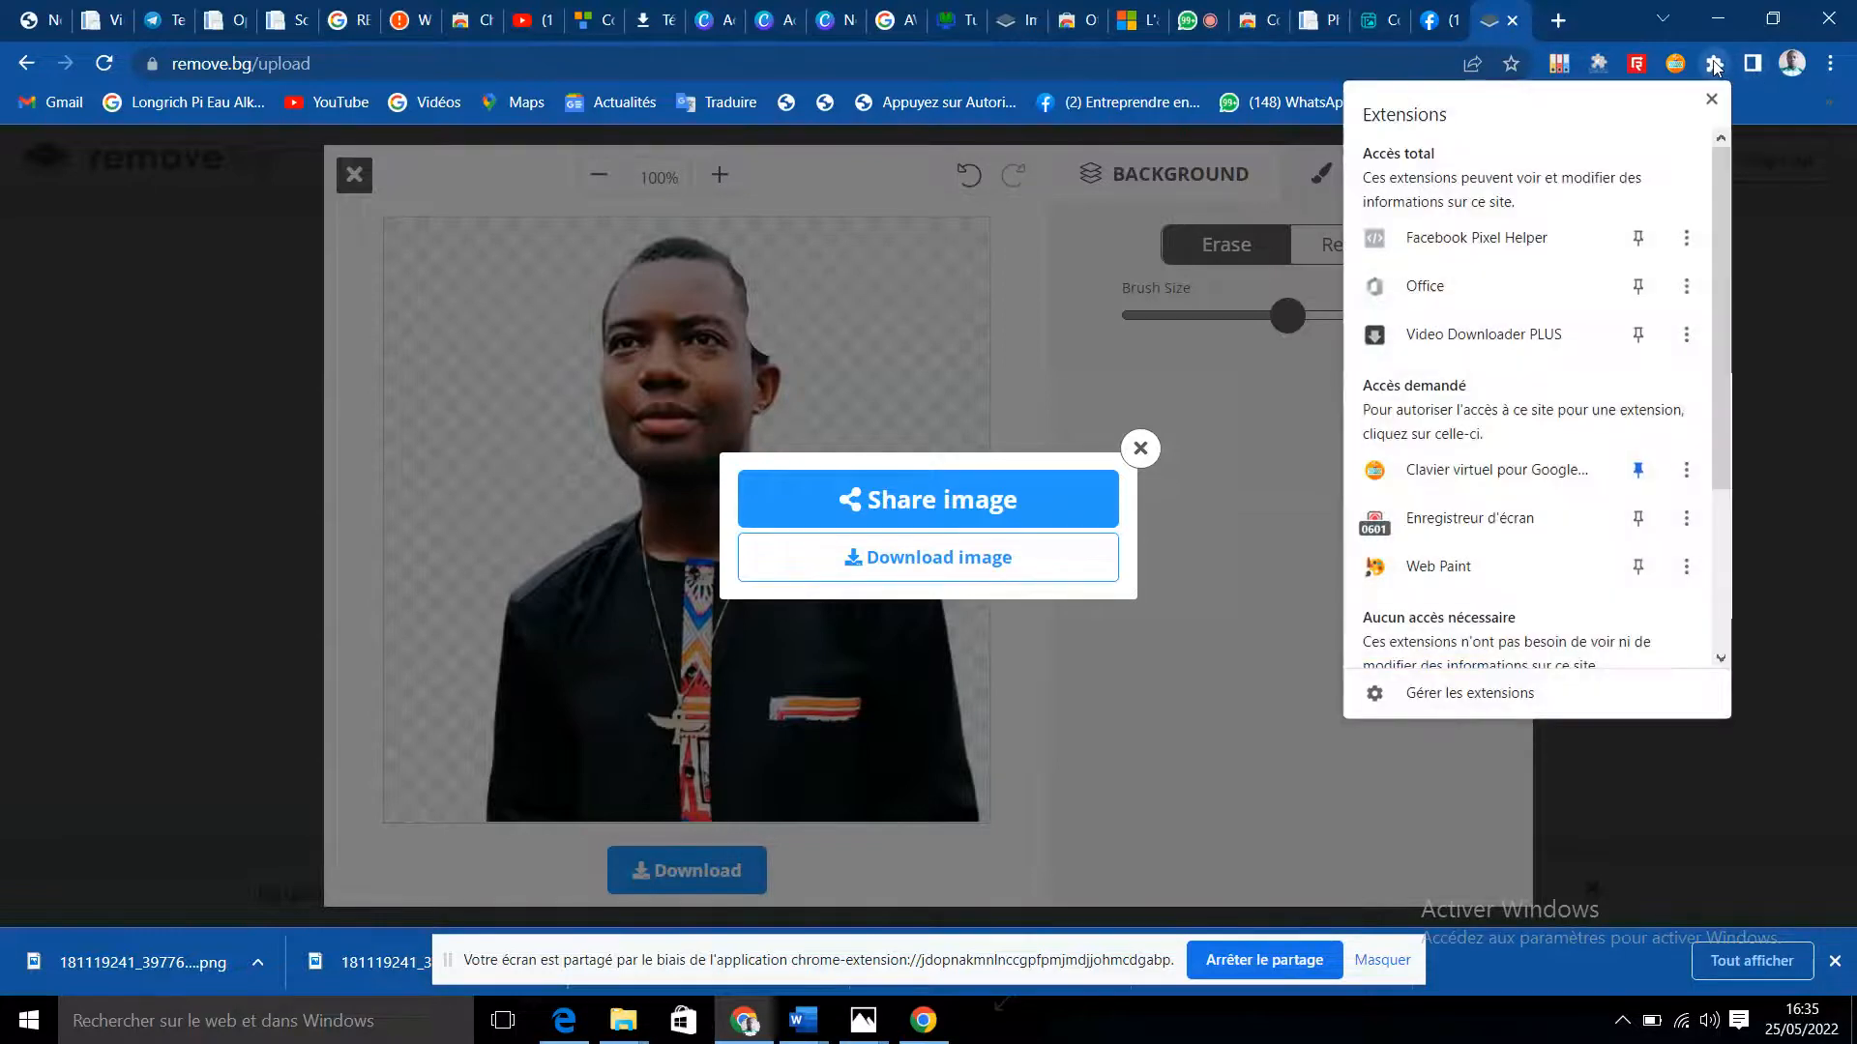